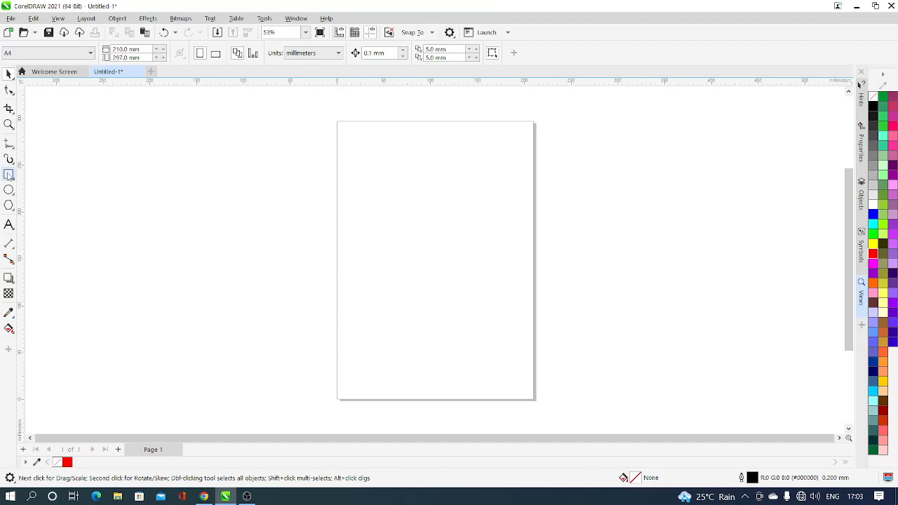
Step: Draw a rectangle about 136 mm wide and 82 mm high in the upper part of the page
click(8, 176)
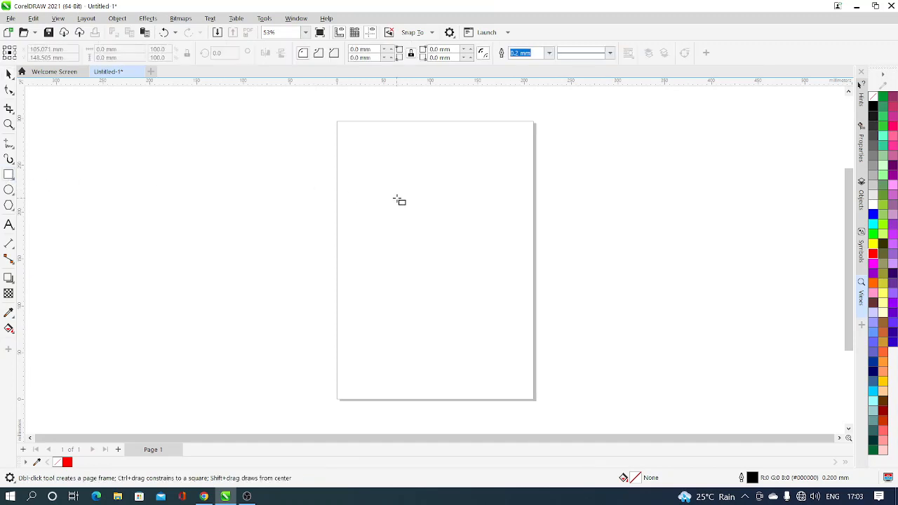
mouse_move(356, 167)
mouse_down()
mouse_move(487, 255)
mouse_move(484, 243)
mouse_up()
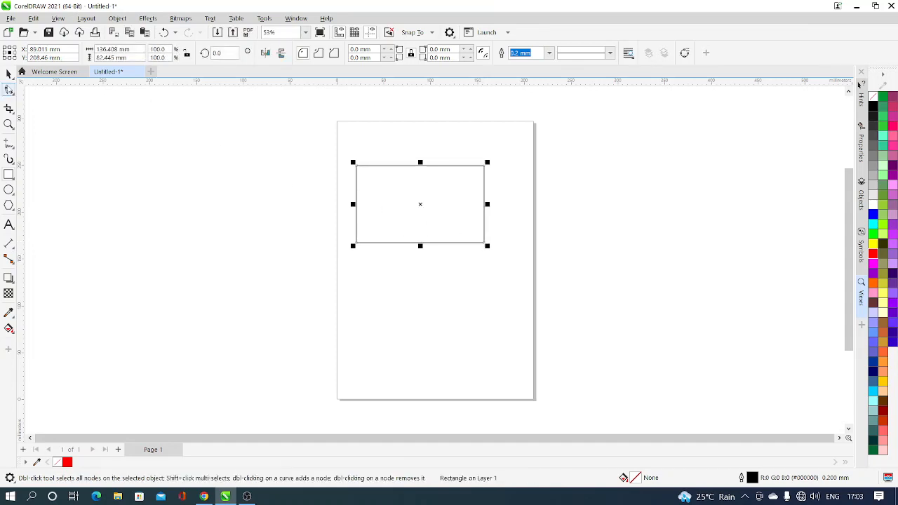
key(space)
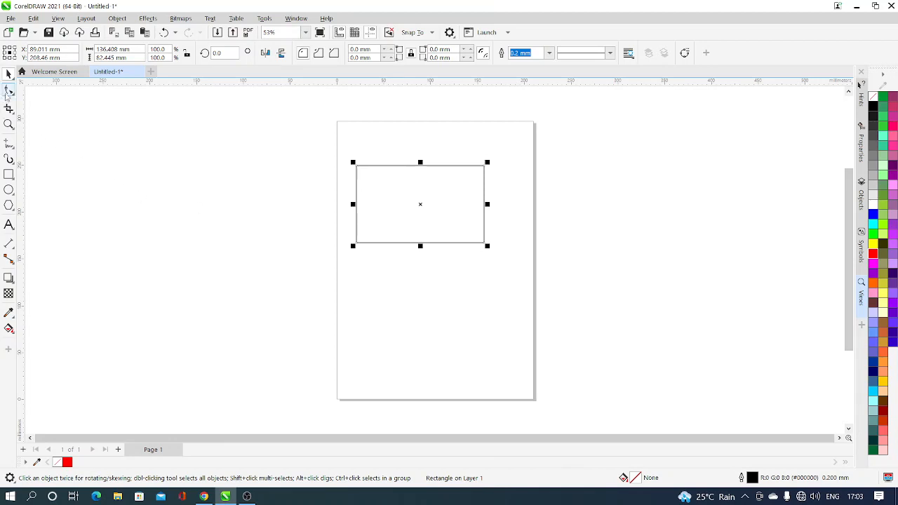
Step: Try rounding all four corners of the rectangle to a radius of about 15 mm, and undo the rounding
click(10, 91)
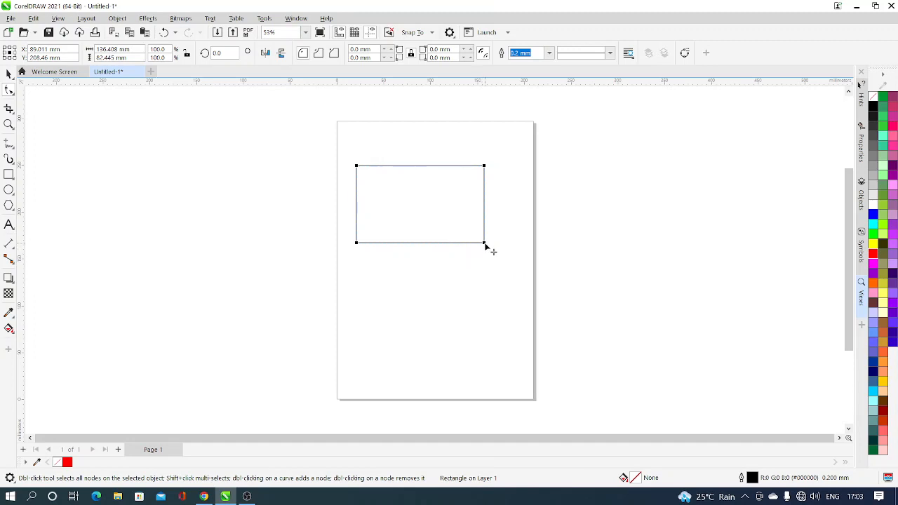
mouse_move(484, 243)
mouse_down()
mouse_move(446, 220)
mouse_move(469, 242)
mouse_up()
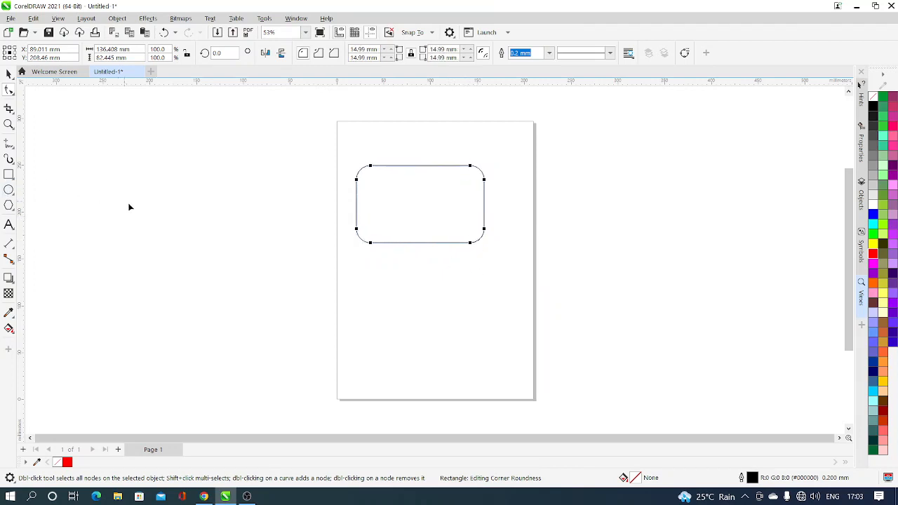
click(8, 74)
click(154, 146)
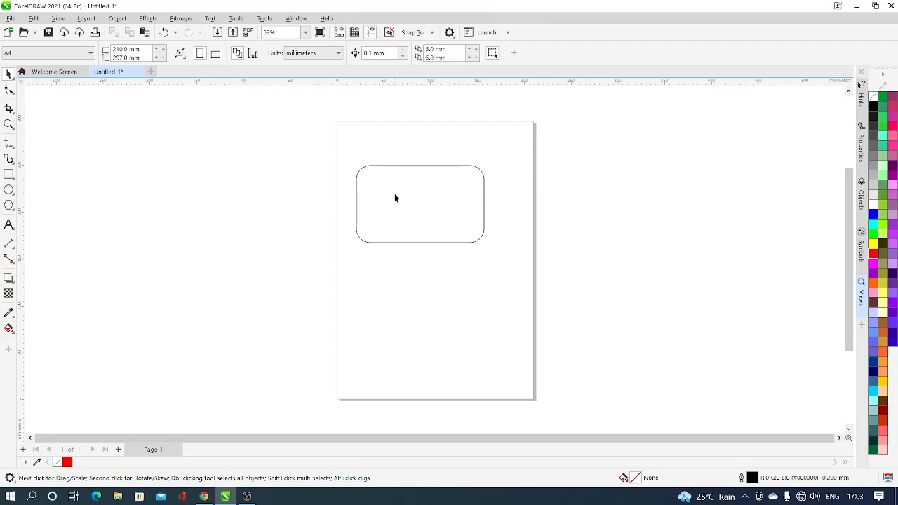
key(ctrl+z)
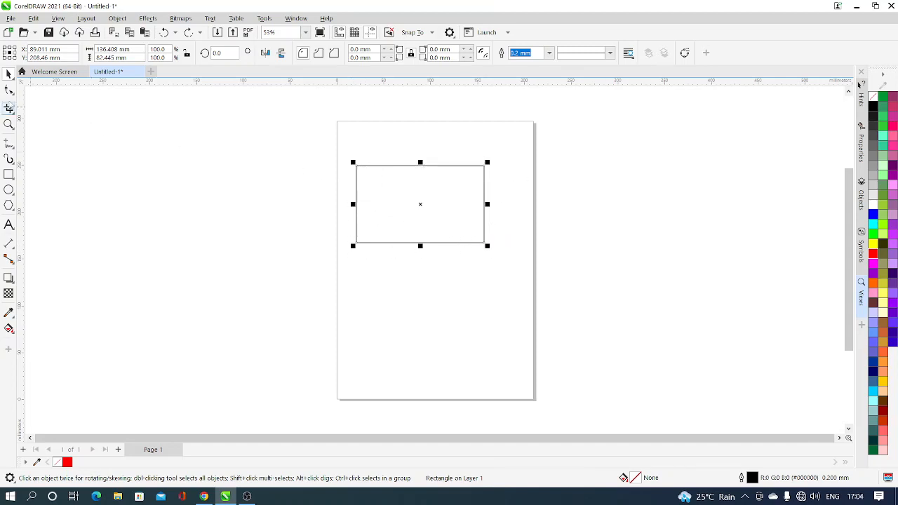
Step: Round only the rectangle's lower-right and upper-left corners with the Shape tool, each to a radius of about 41 mm
click(8, 90)
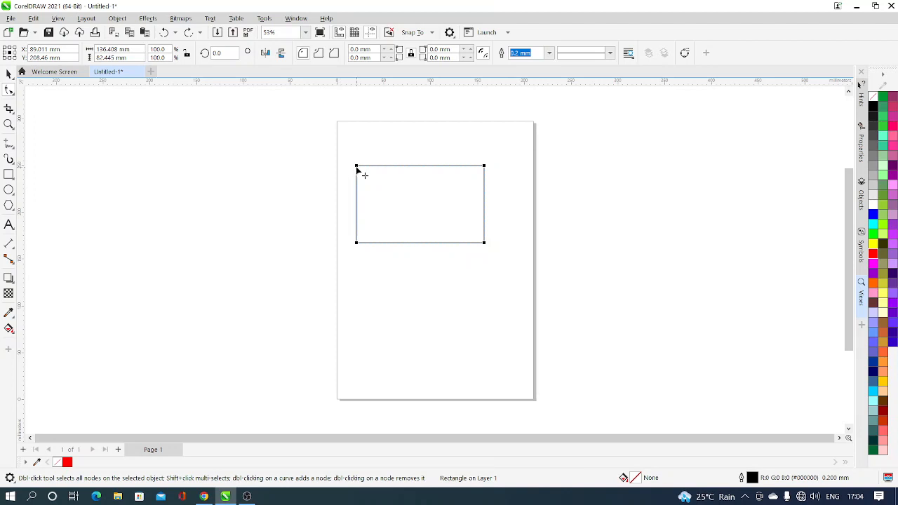
click(484, 243)
drag(484, 244, 457, 207)
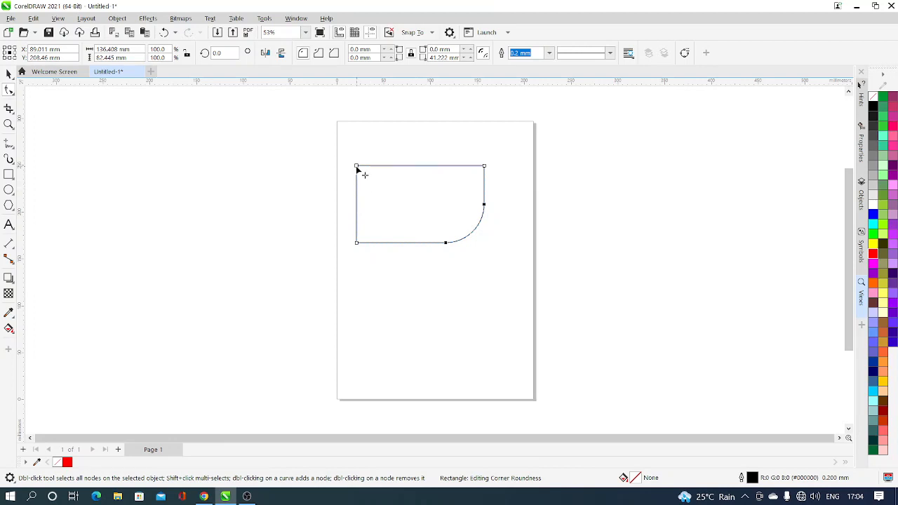
drag(357, 168, 387, 208)
Step: Scale the two-corner rounded shape down, place it outside the page on its left side, and deselect it
click(9, 74)
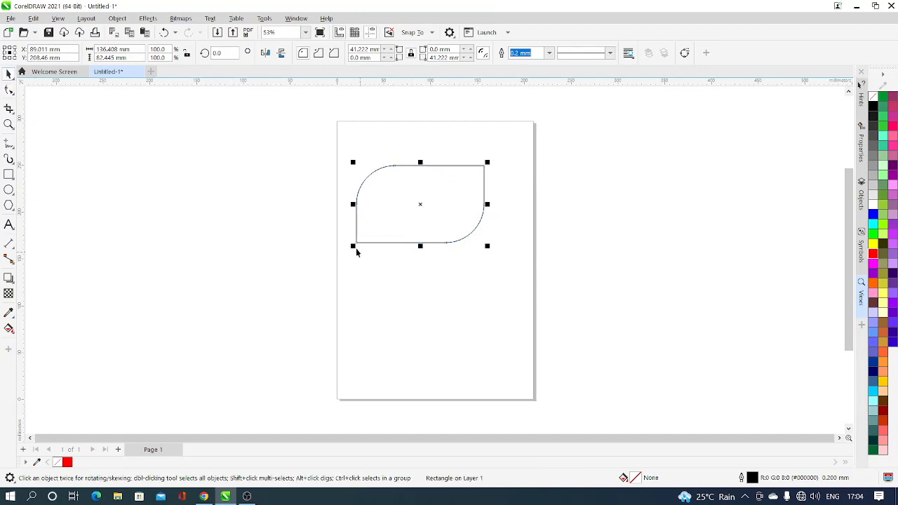
drag(355, 248, 199, 152)
click(203, 226)
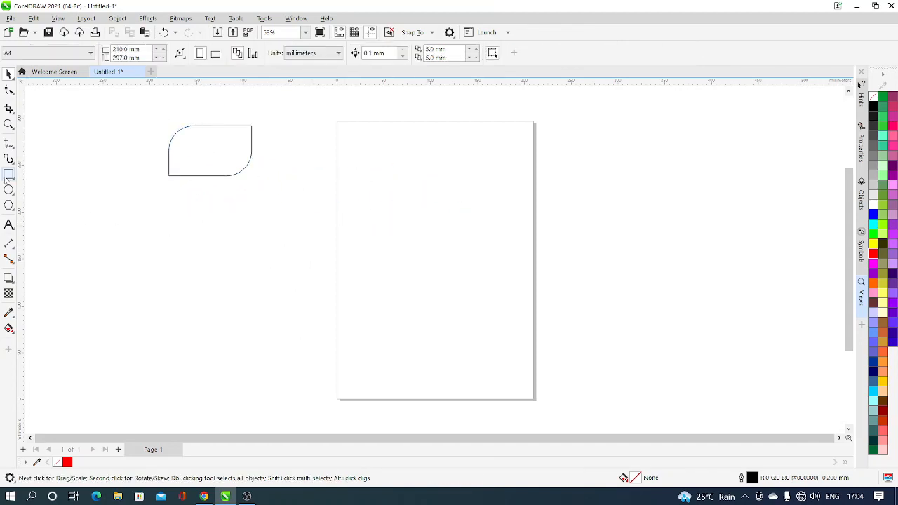
Step: Draw a second rectangle about 132 mm wide and 79 mm high in the upper part of the page
click(8, 175)
mouse_move(373, 169)
mouse_down()
mouse_move(414, 222)
mouse_move(507, 237)
mouse_move(499, 243)
mouse_up()
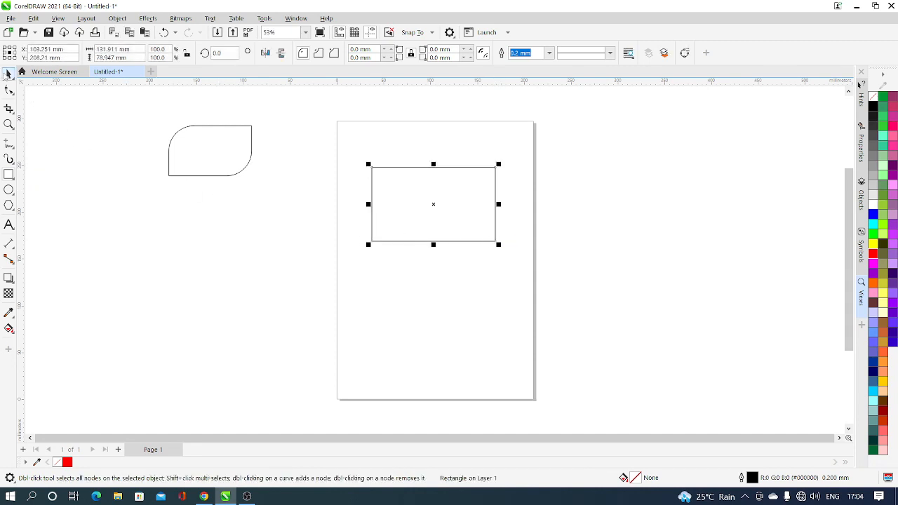
click(8, 73)
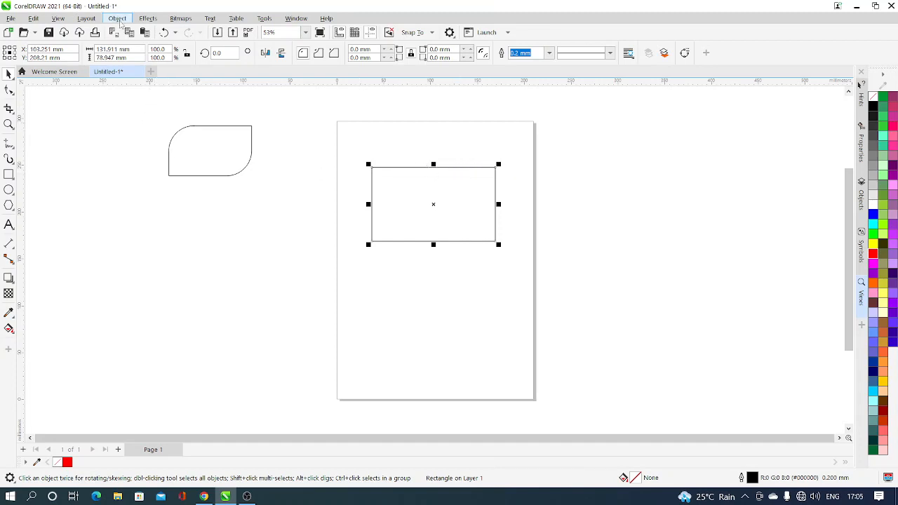
click(117, 19)
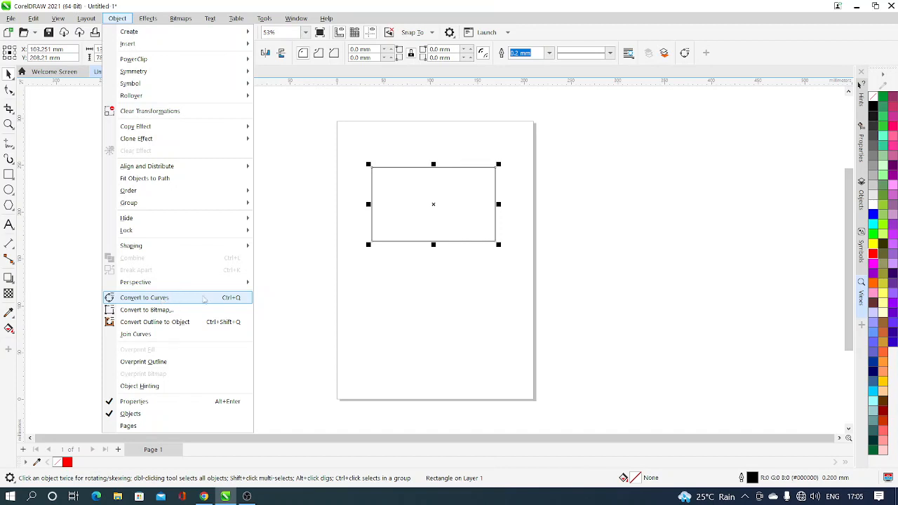
click(424, 233)
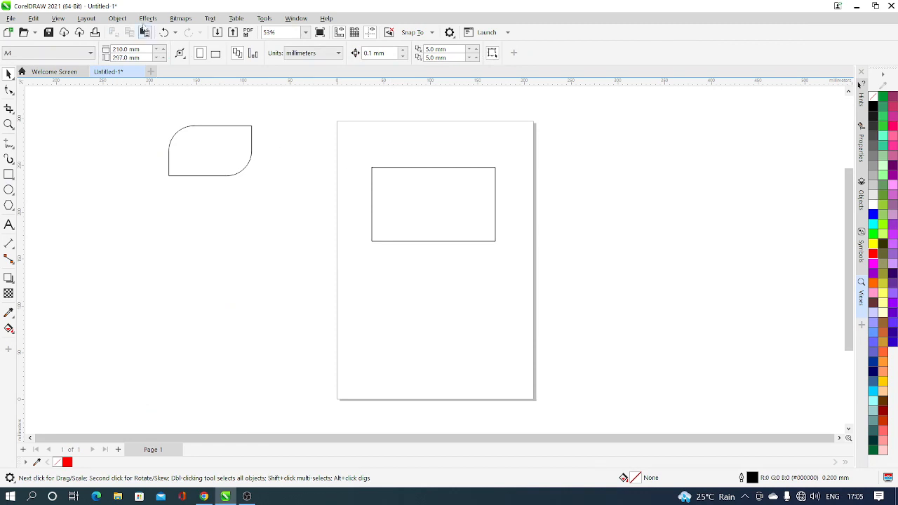
click(118, 19)
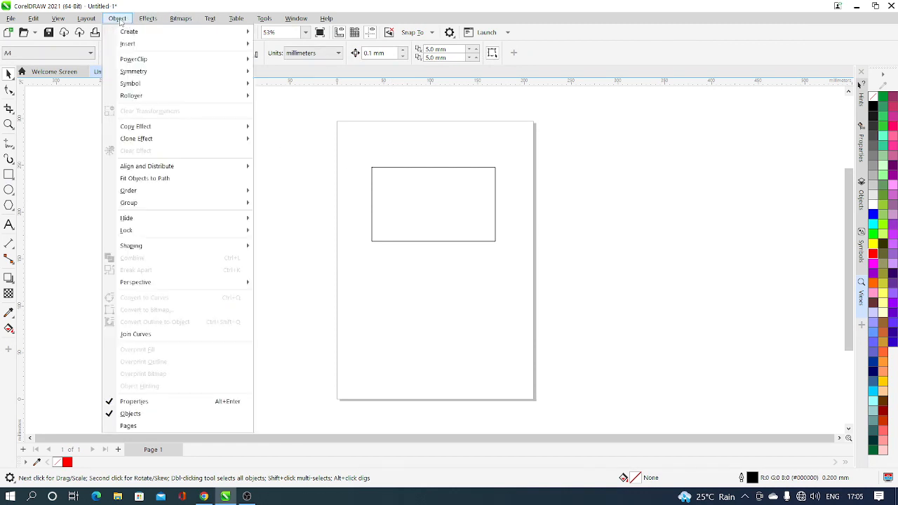
mouse_move(140, 283)
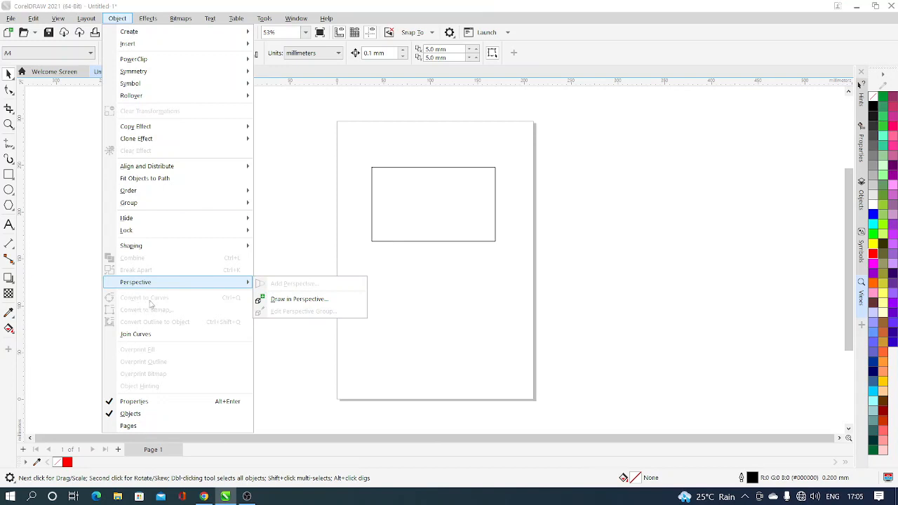
click(417, 349)
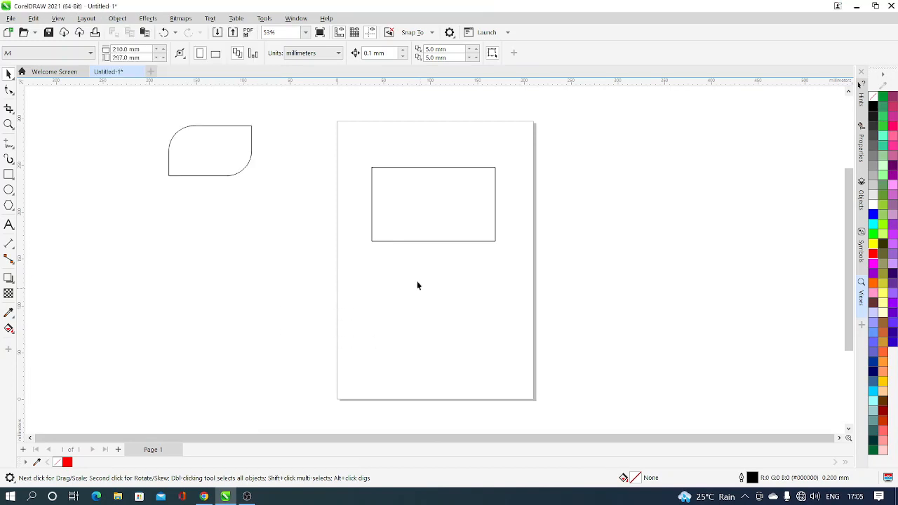
Step: Convert the second rectangle on the page to curves
click(414, 235)
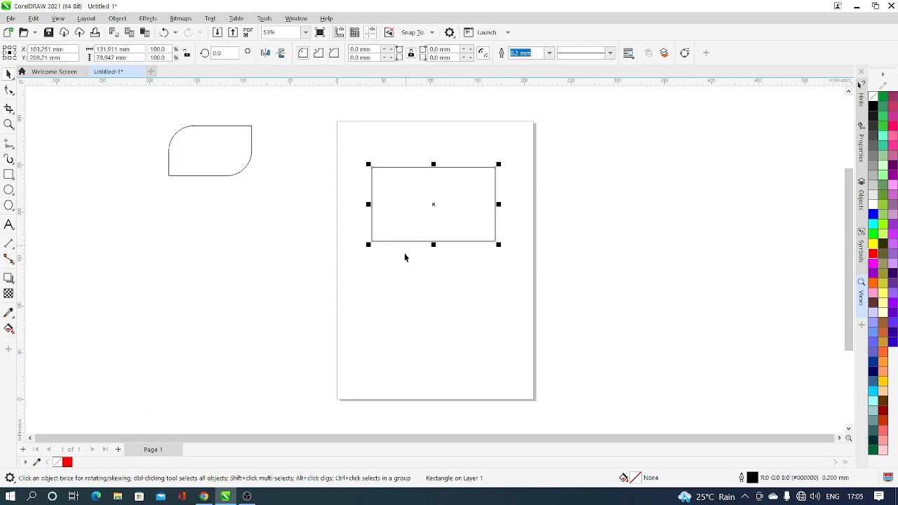
click(117, 19)
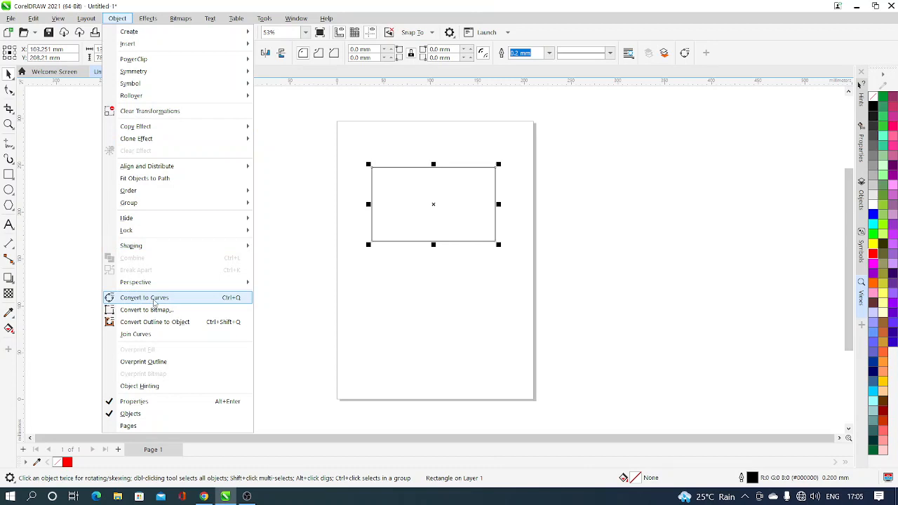
click(154, 299)
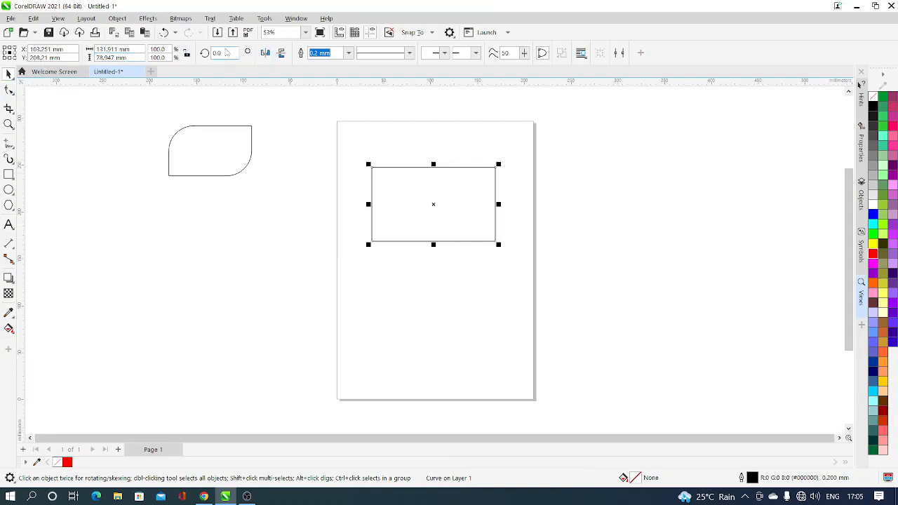
Step: Convert the top edge of the rectangle from a straight line segment to a curve segment with the Shape tool
click(10, 91)
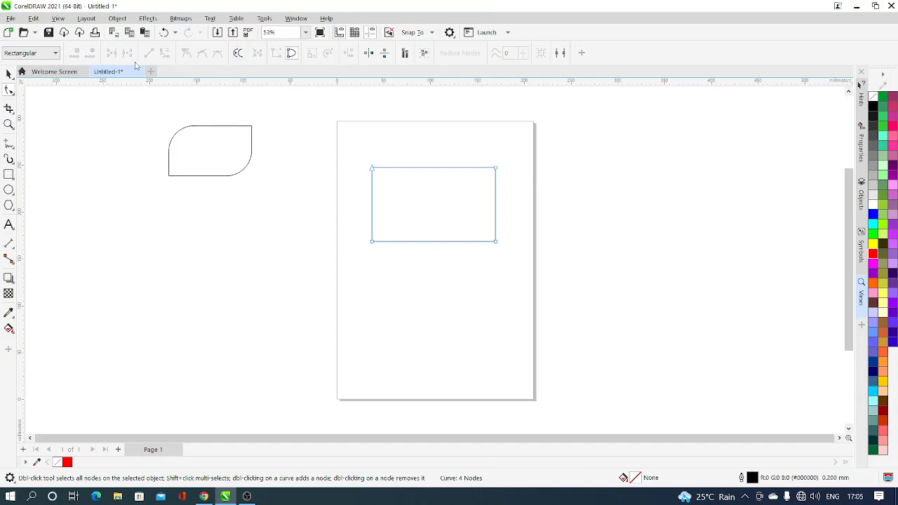
click(427, 168)
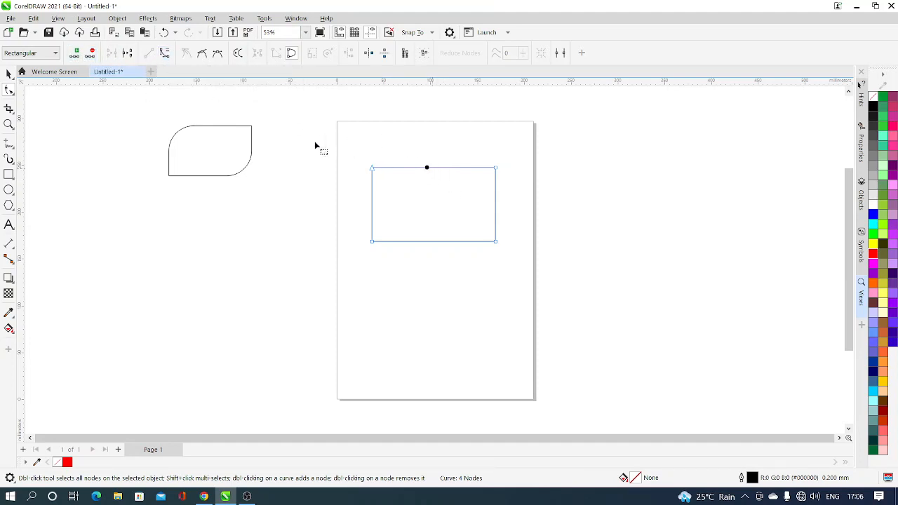
click(165, 55)
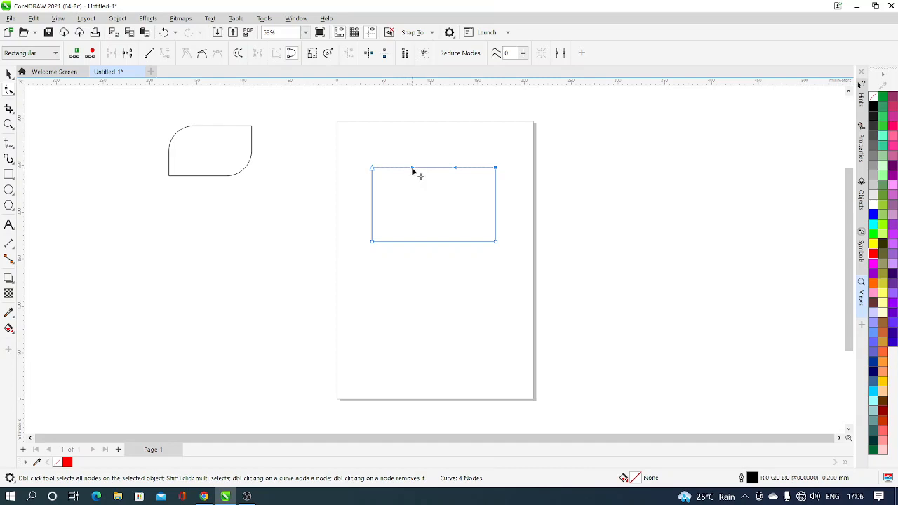
Step: Bend the top edge into a wave by raising its left control handle above the edge and lowering its right one below it
drag(413, 170, 411, 135)
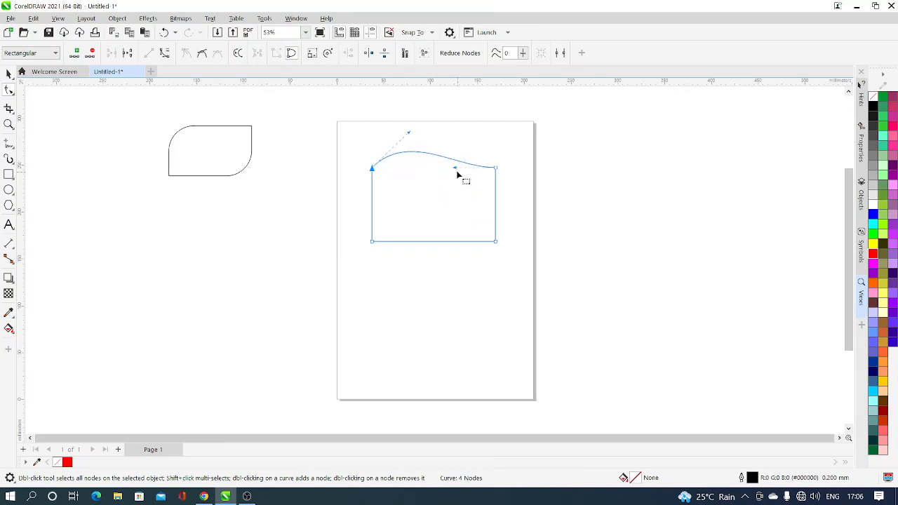
drag(455, 169, 456, 211)
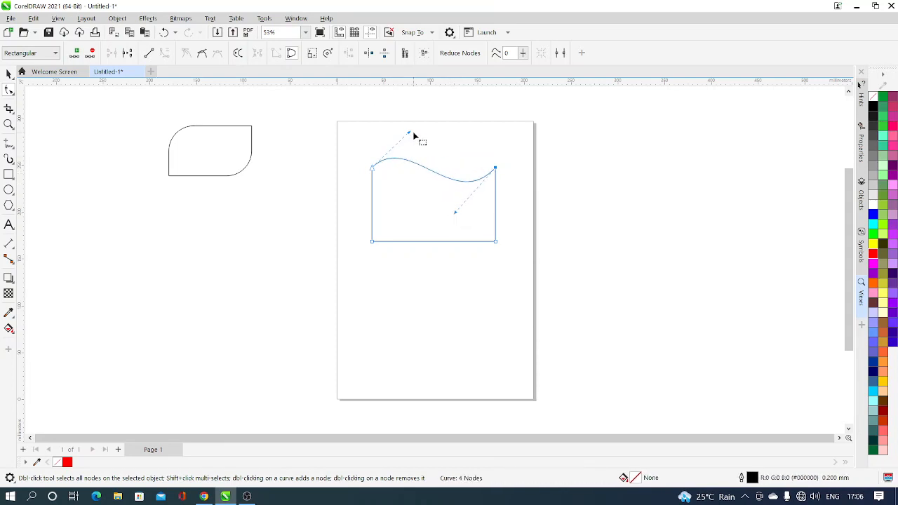
drag(409, 133, 418, 131)
click(454, 214)
drag(455, 216, 427, 211)
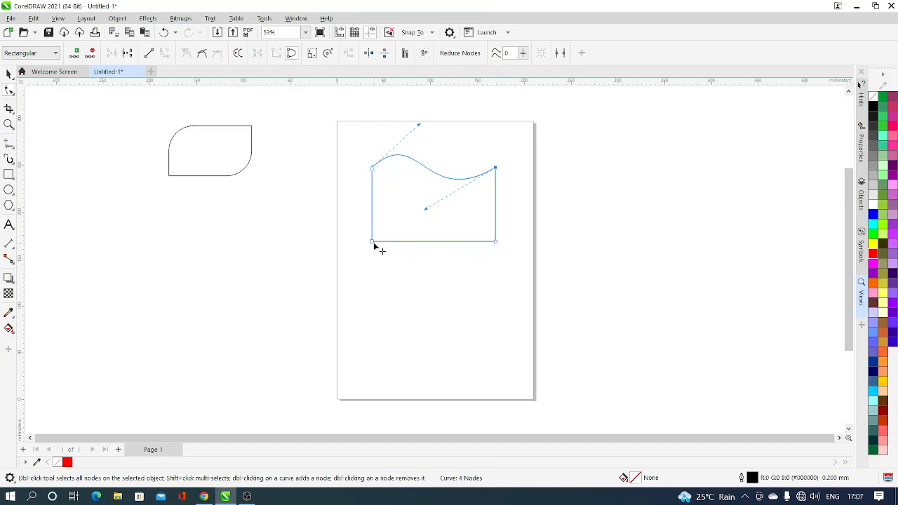
Step: Add a node near the middle of the bottom edge and move it along the edge towards the right corner
double_click(433, 245)
key(ctrl+z)
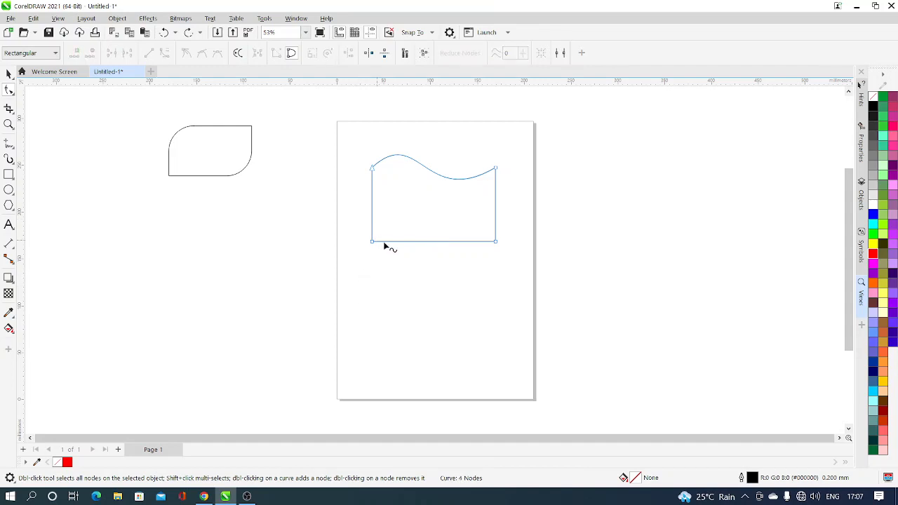
click(435, 242)
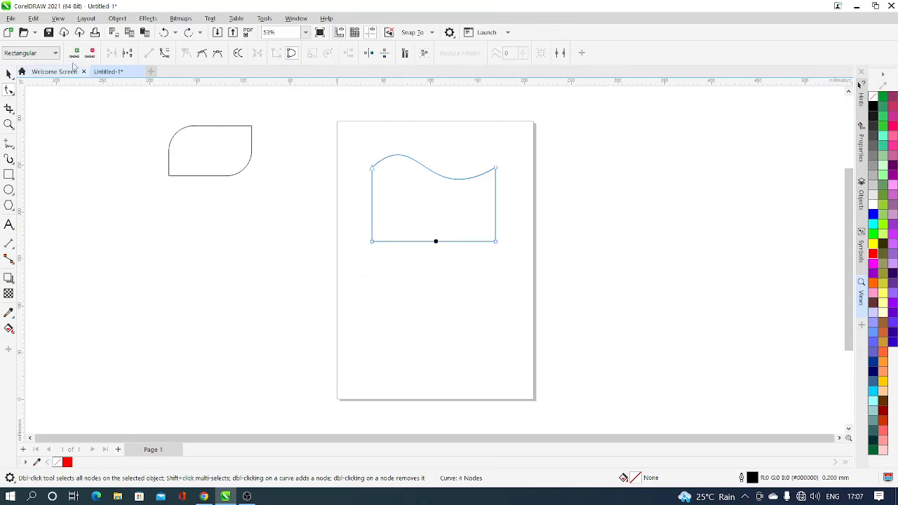
click(77, 53)
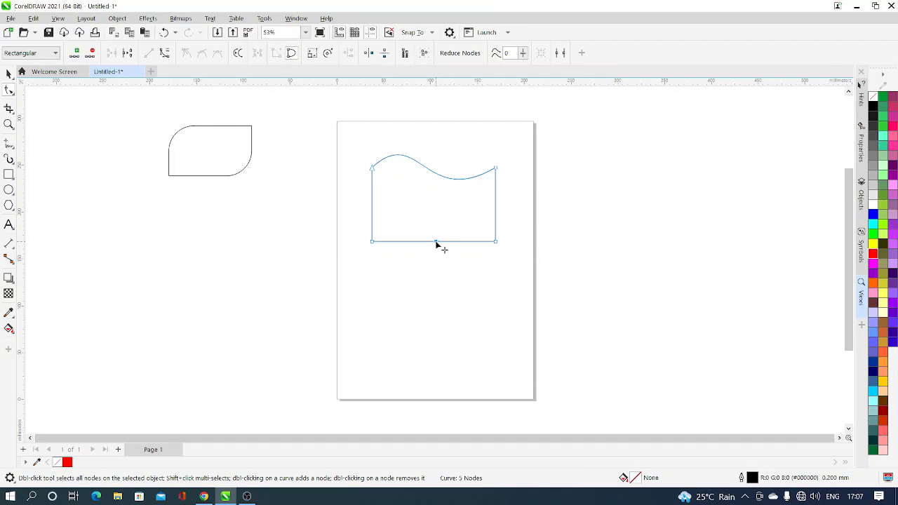
drag(435, 241, 455, 241)
Step: Convert the bottom edge's left segment to a curve and bend it into a wave that dips at the left and rises near the added node
click(416, 243)
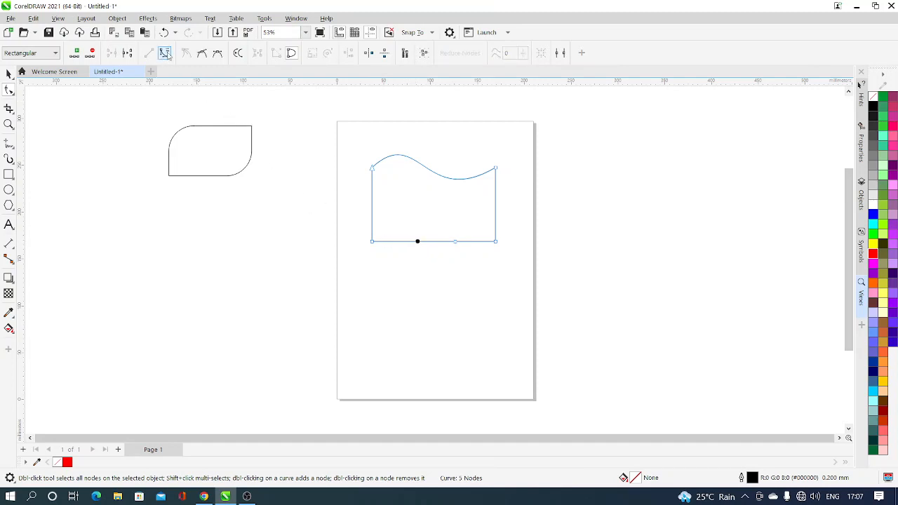
click(165, 53)
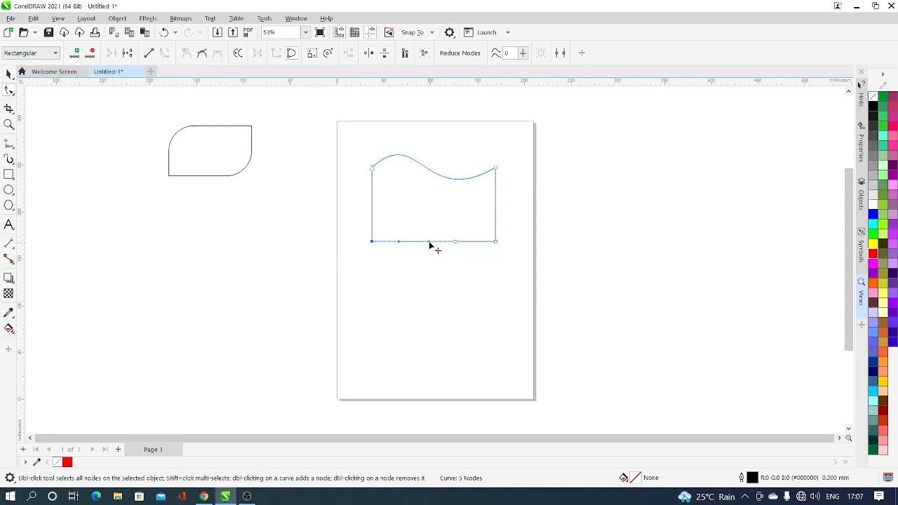
drag(428, 245, 427, 215)
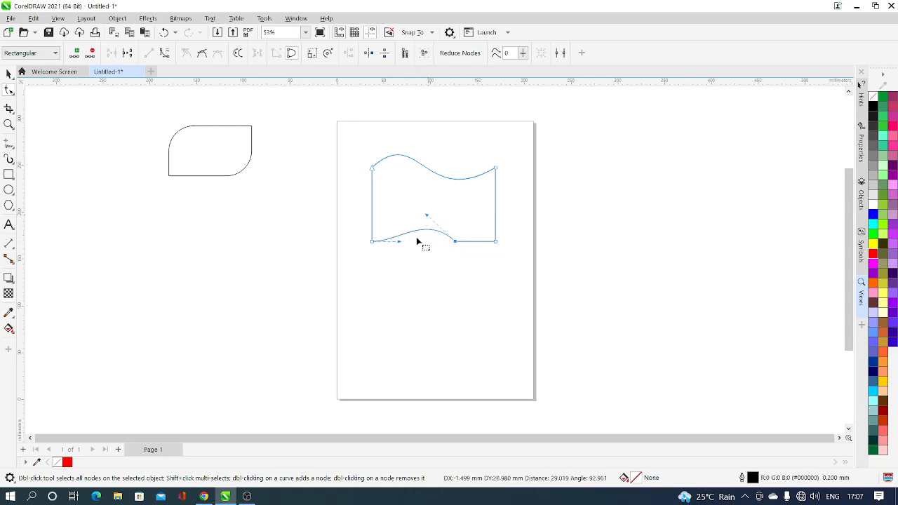
drag(400, 243, 395, 266)
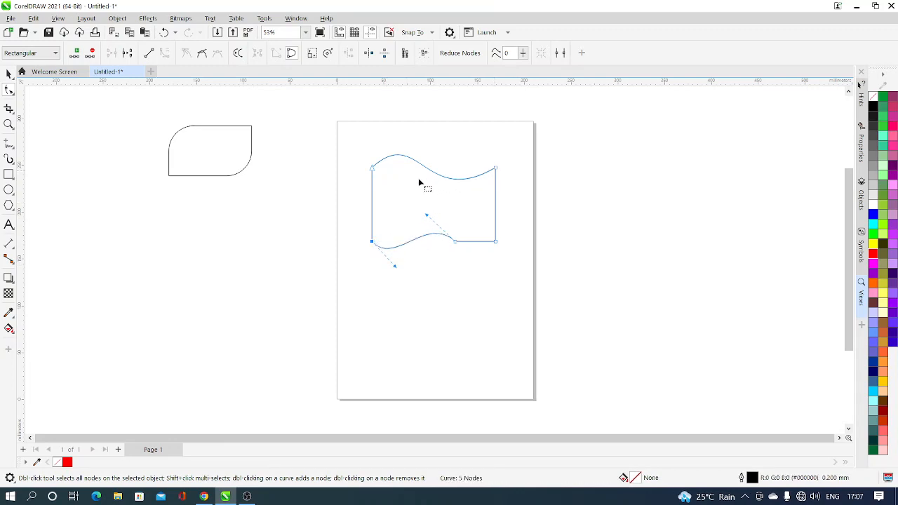
click(427, 217)
drag(427, 218, 427, 201)
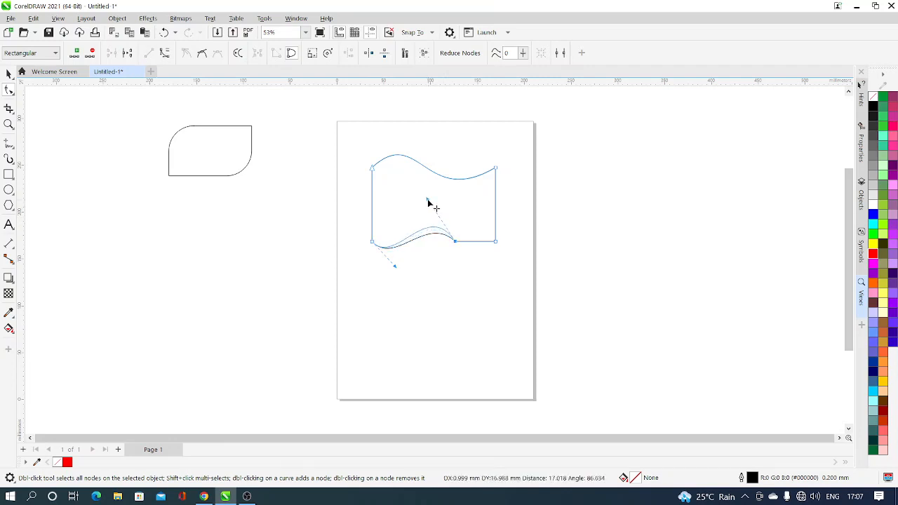
Step: Flatten the dip of the bottom edge's left wave, then convert the edge's right segment to a curve and bend it into a small wave
mouse_move(395, 265)
mouse_down()
mouse_move(404, 270)
mouse_move(403, 251)
mouse_up()
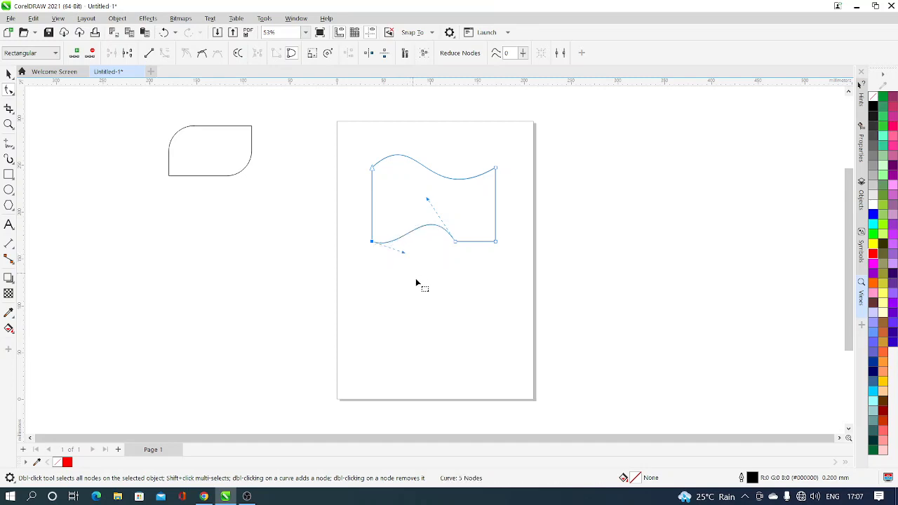
click(477, 242)
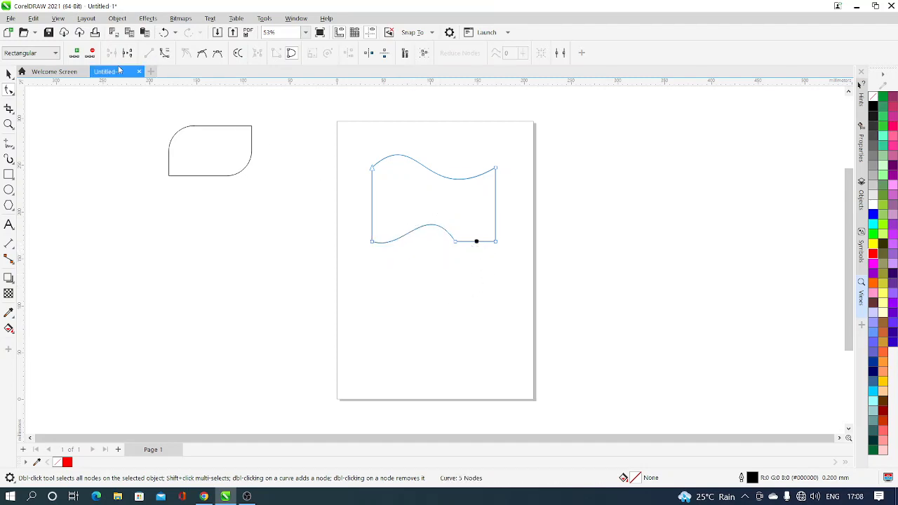
click(165, 54)
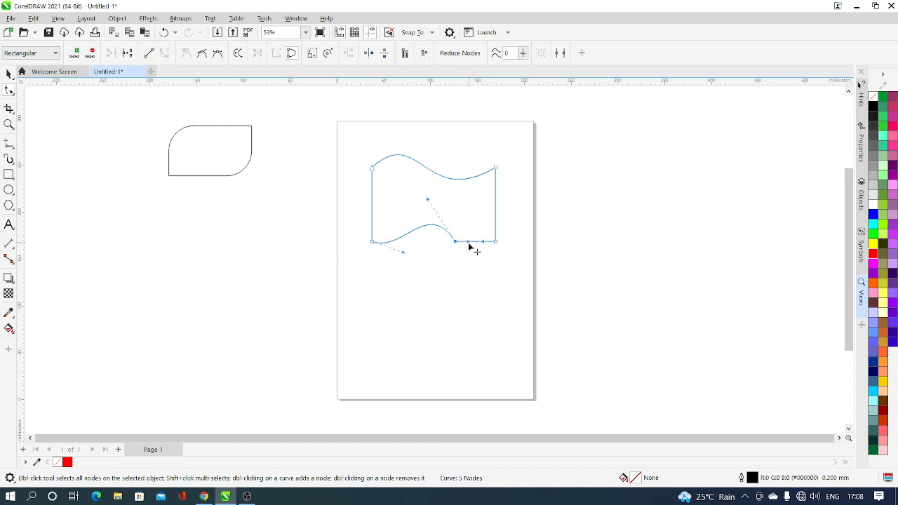
drag(470, 244, 480, 226)
Step: Add a node at the middle of the left edge and delete it again
click(372, 205)
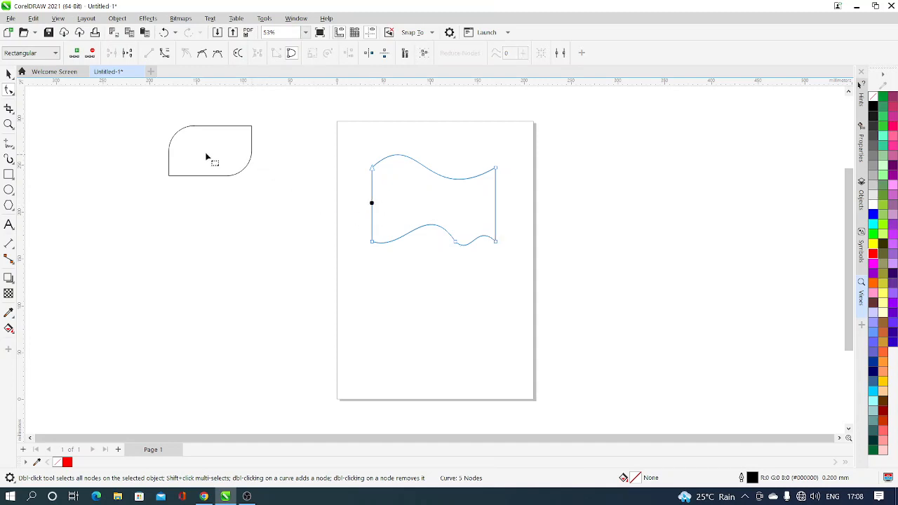
click(75, 53)
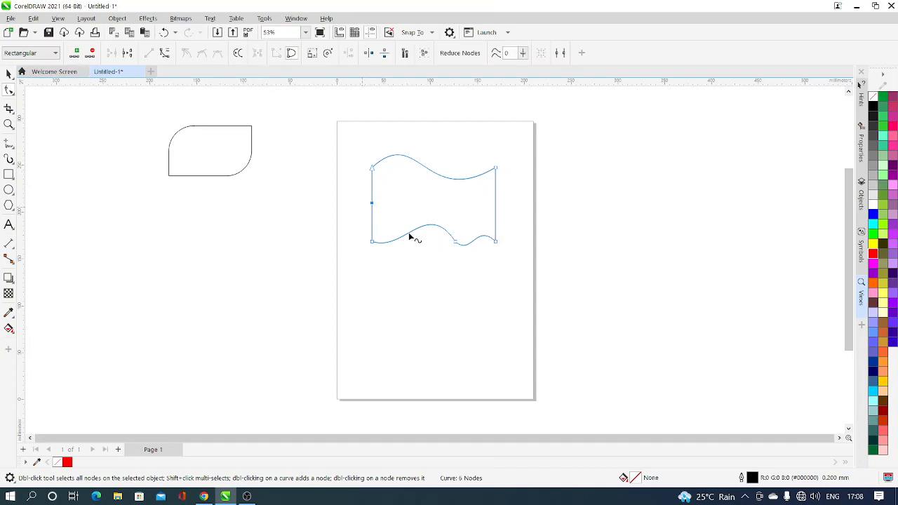
click(91, 53)
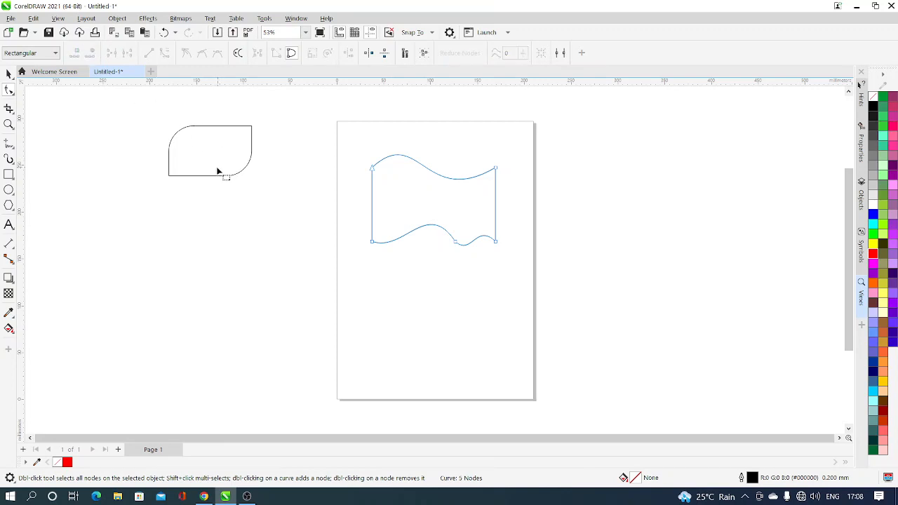
Step: Break the curve at the middle of the left edge and pull one end node outward and the other into the shape
click(373, 202)
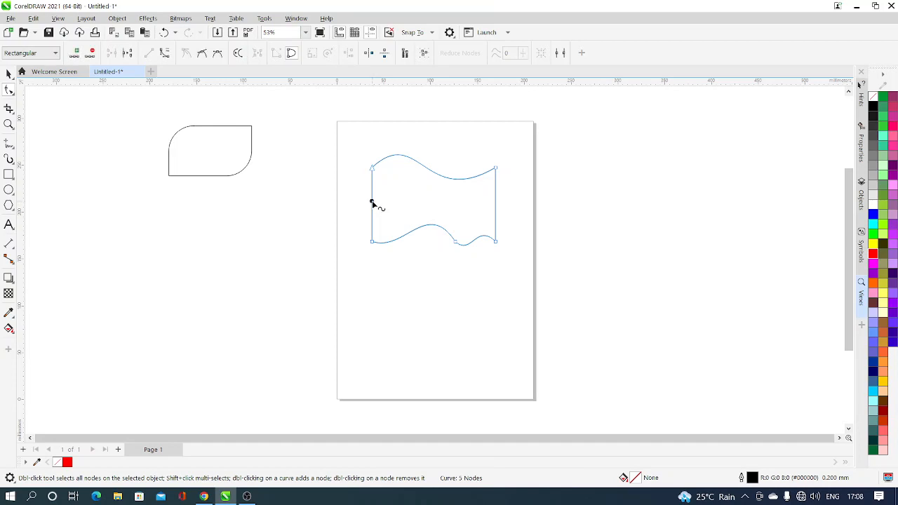
click(127, 53)
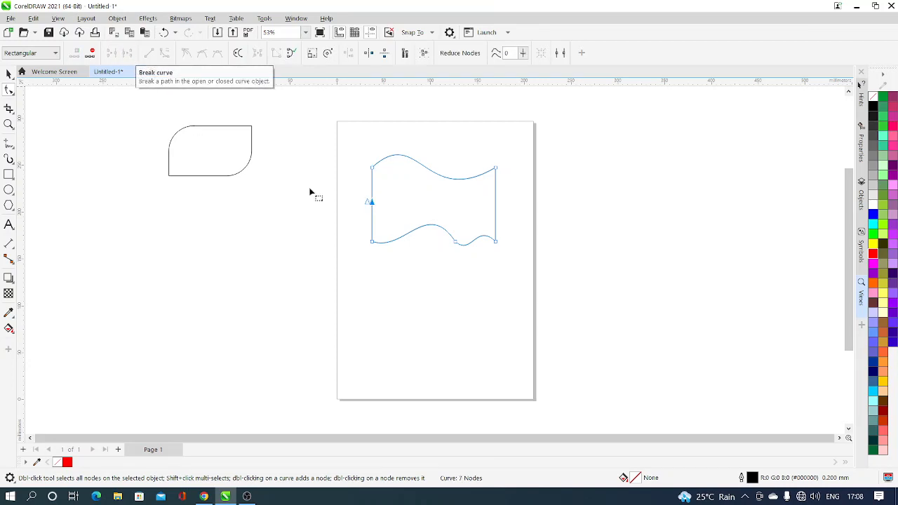
drag(368, 204, 345, 203)
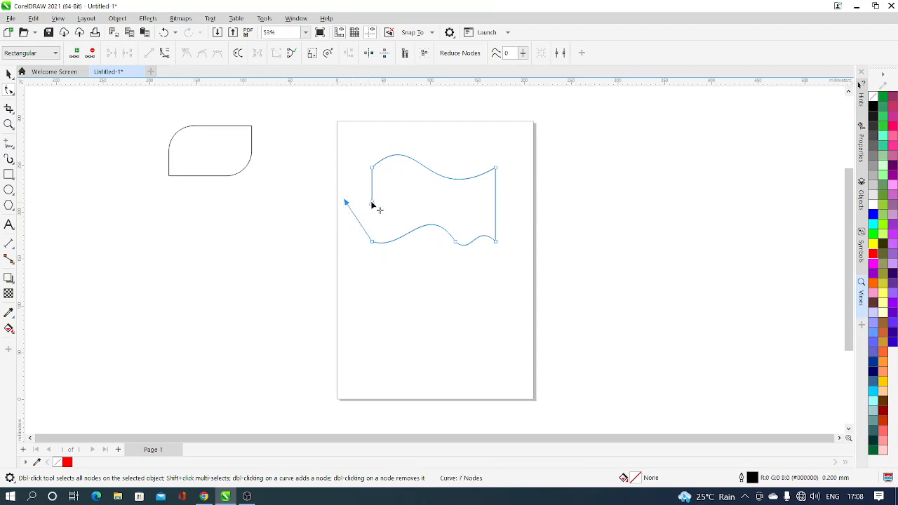
drag(375, 204, 398, 203)
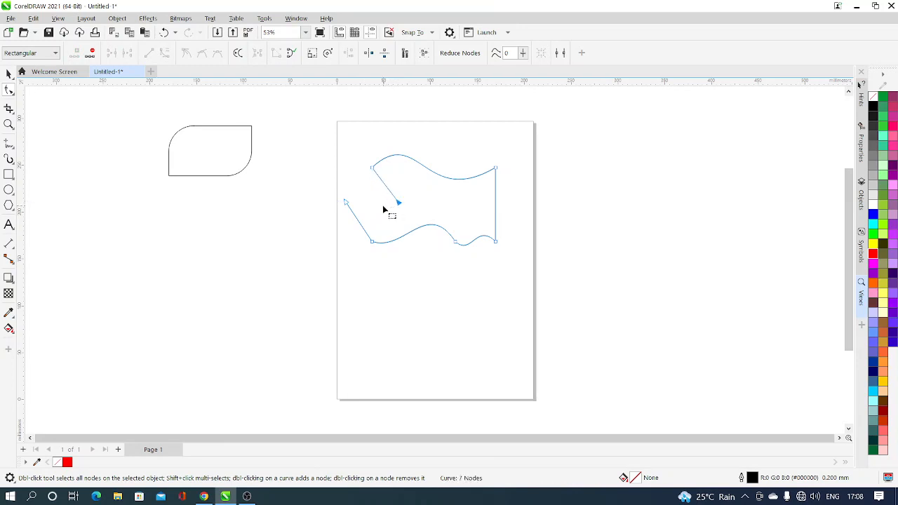
Step: Close the curve between the two separated end nodes and move the shape off the page, below the rounded rectangle
click(293, 54)
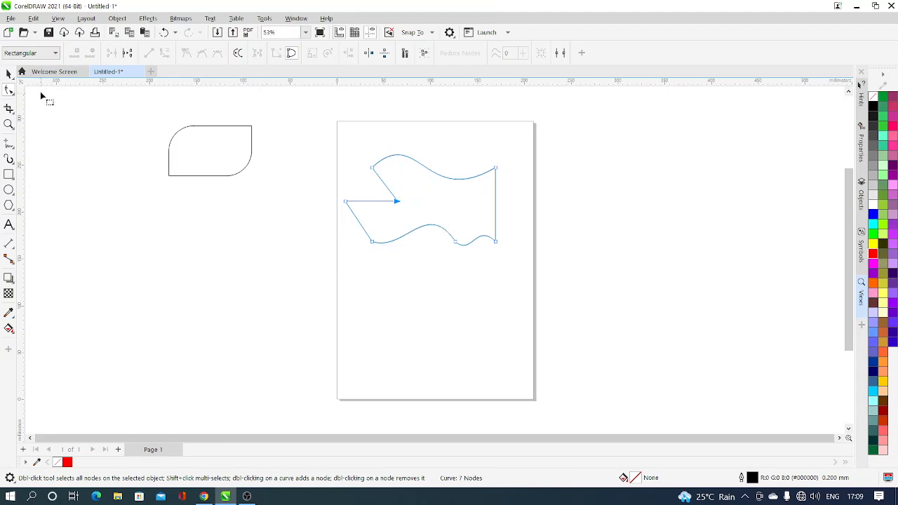
click(8, 74)
drag(470, 195, 153, 209)
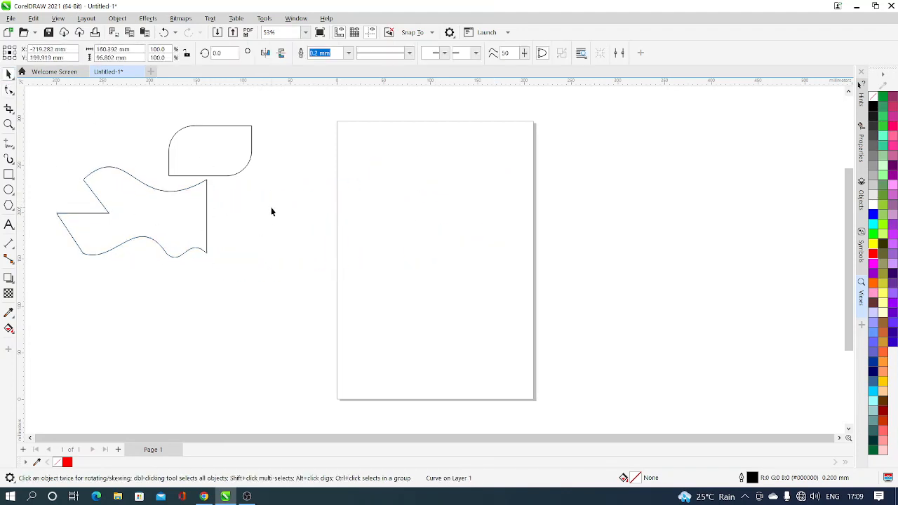
click(270, 209)
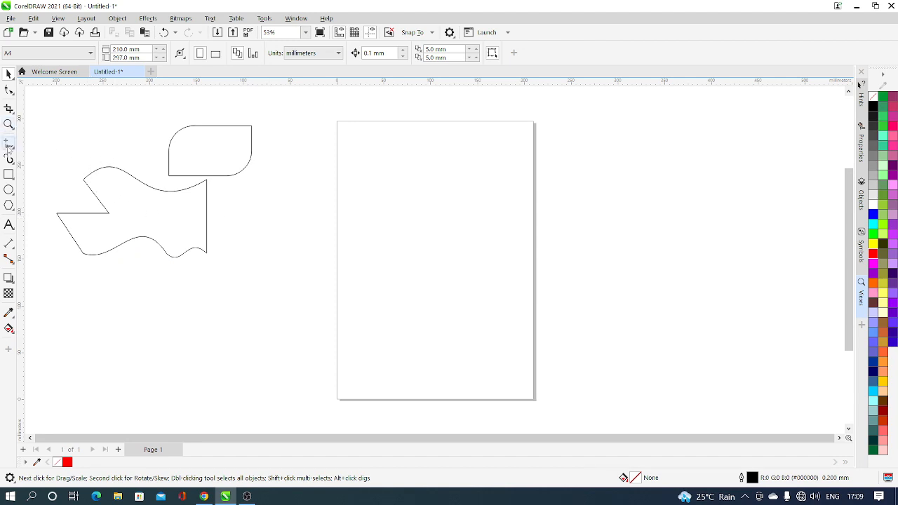
Step: Draw a rectangle about 135 mm wide and 92 mm high in the upper part of the page
click(8, 175)
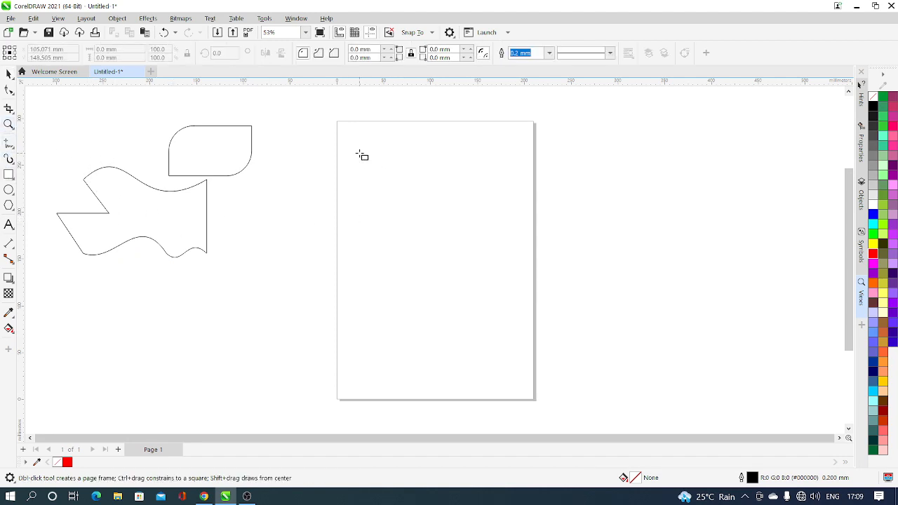
drag(359, 153, 486, 240)
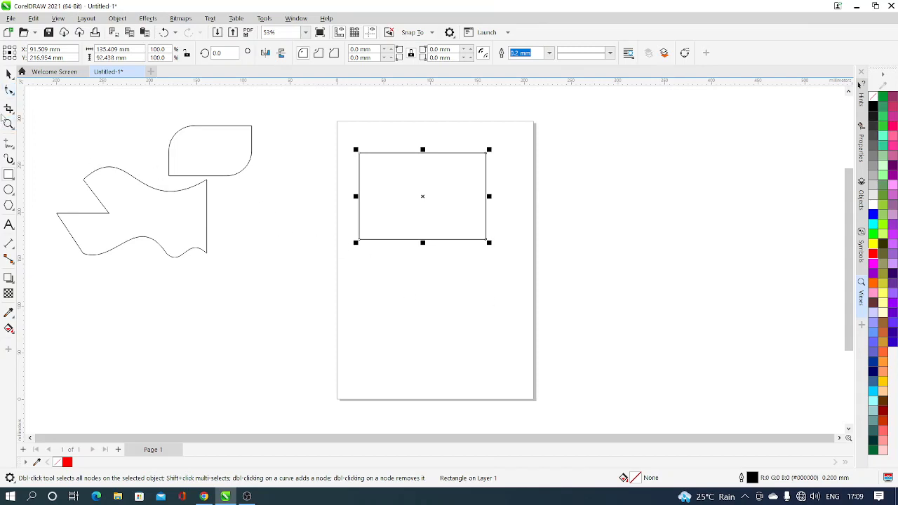
click(9, 90)
click(340, 223)
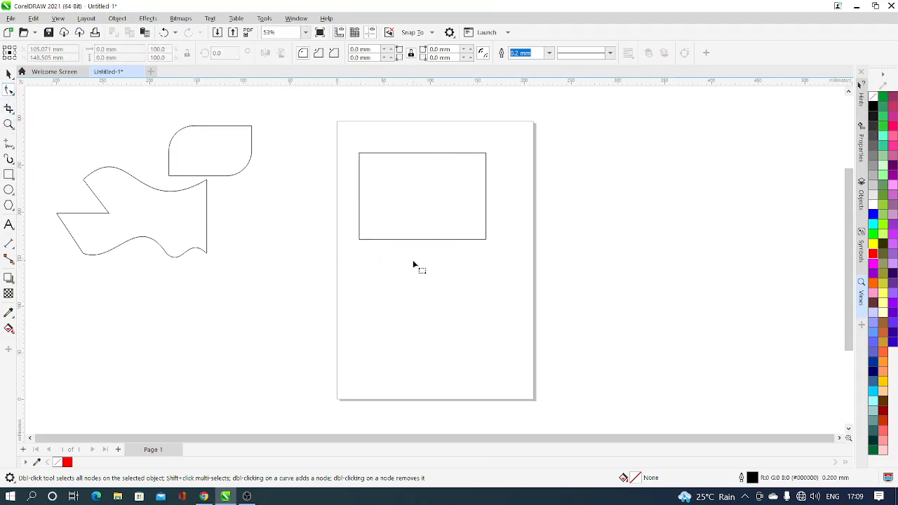
click(8, 74)
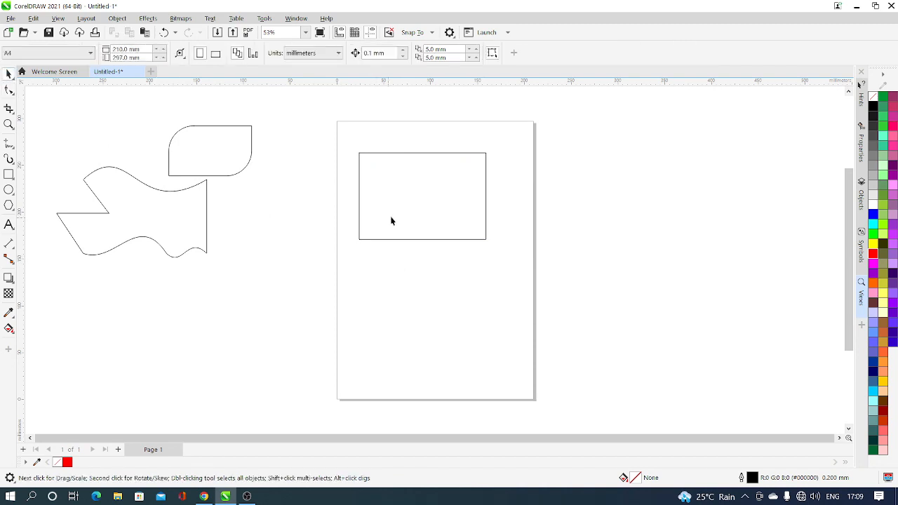
click(395, 216)
click(8, 90)
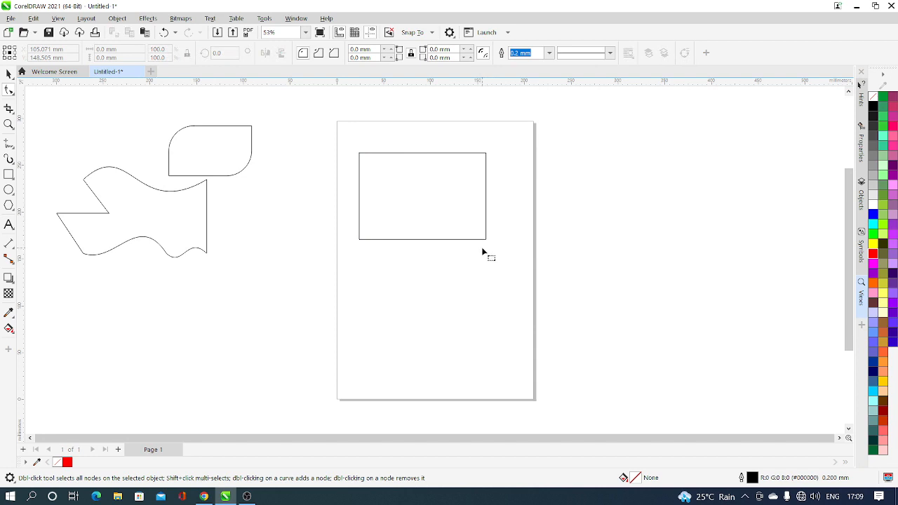
click(8, 74)
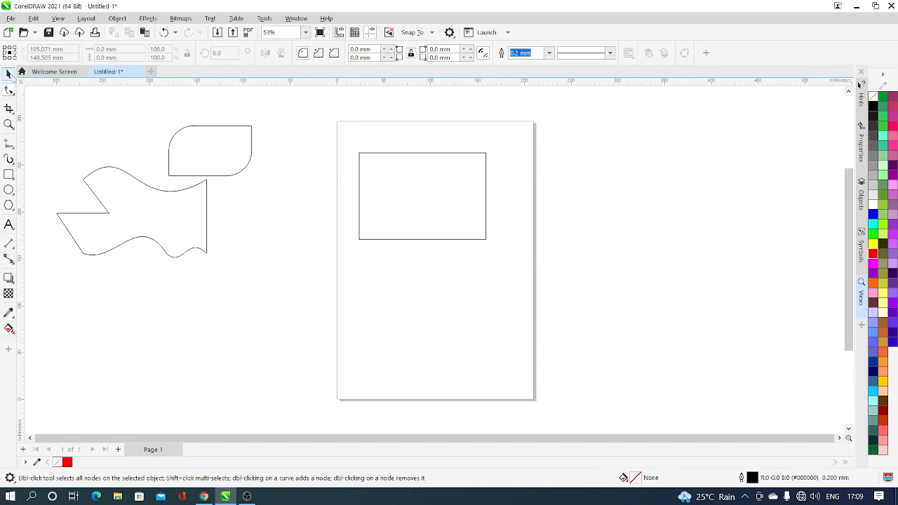
Step: Convert the new rectangle on the page to curves
click(391, 189)
click(118, 19)
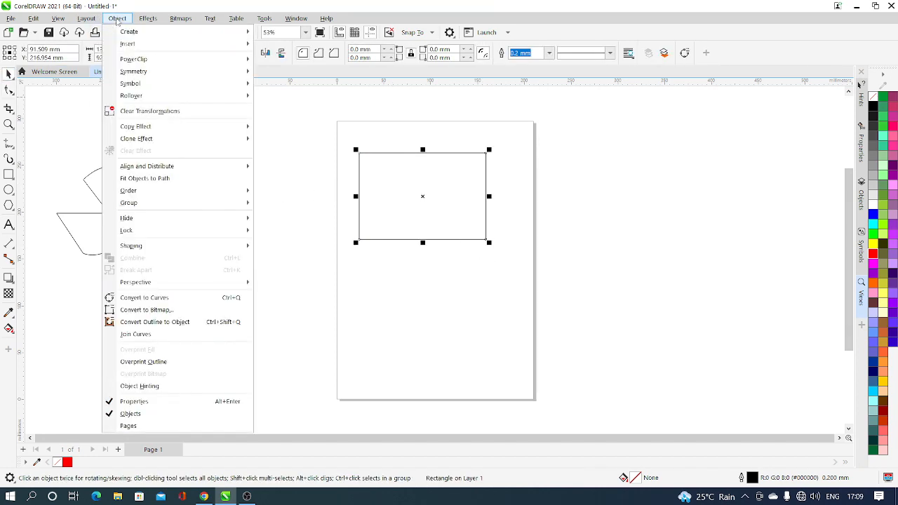
click(148, 299)
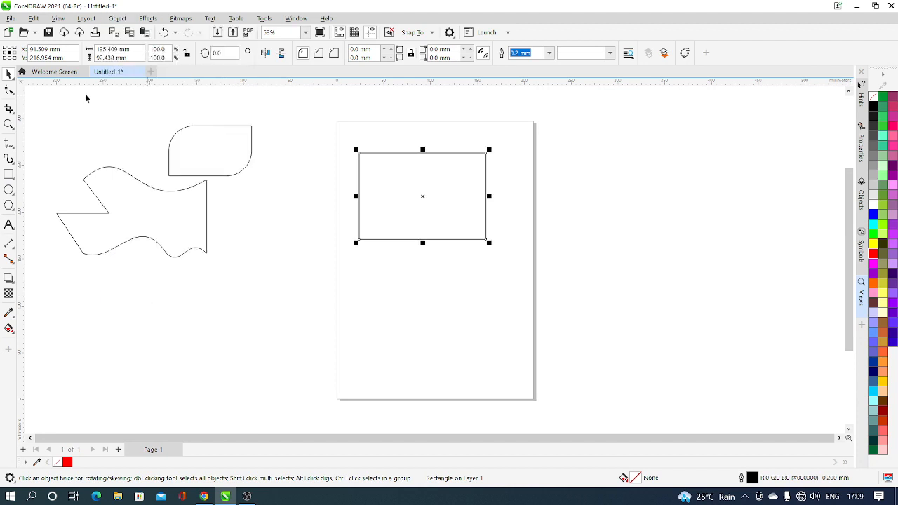
Step: Raise the rectangle's bottom edge with the Shape tool, making the shape about 61 mm high
click(9, 90)
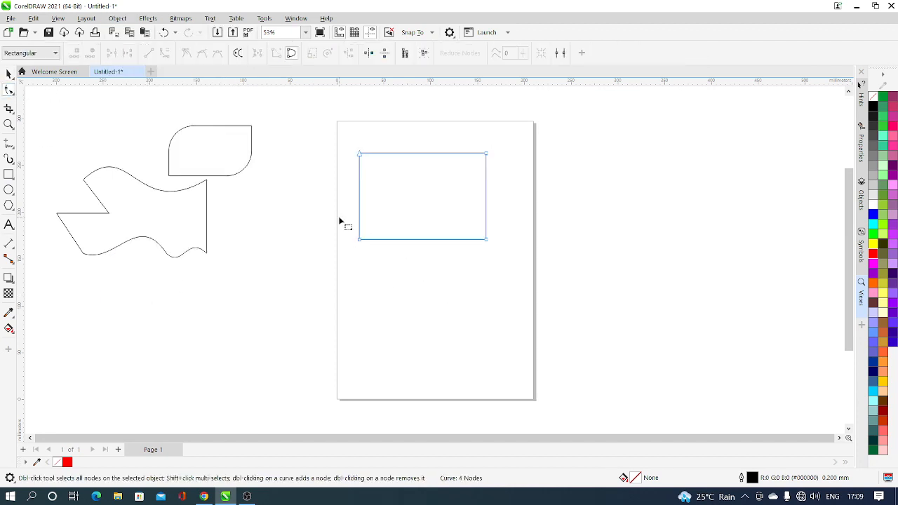
drag(341, 219, 524, 288)
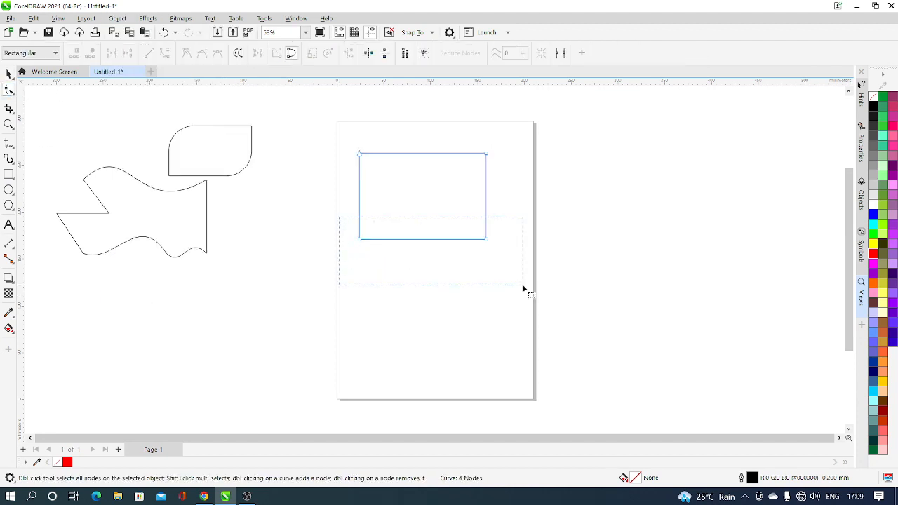
click(477, 240)
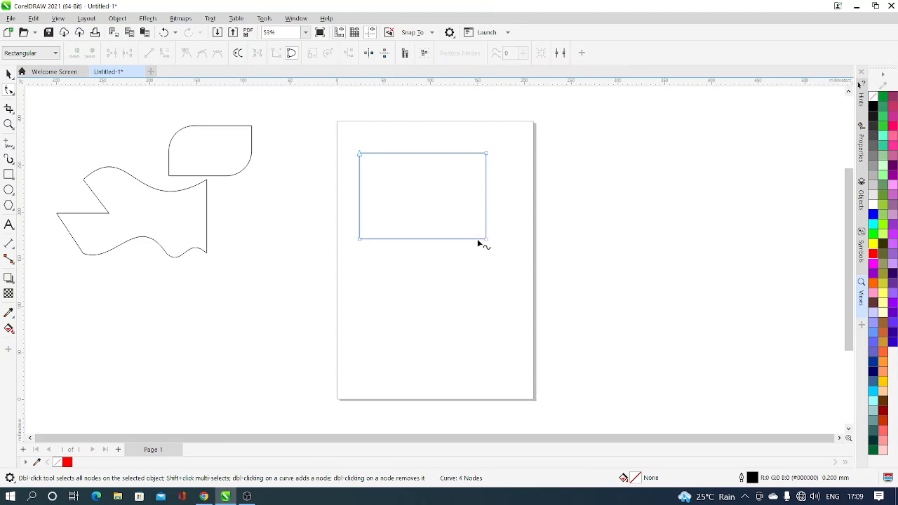
drag(477, 240, 477, 210)
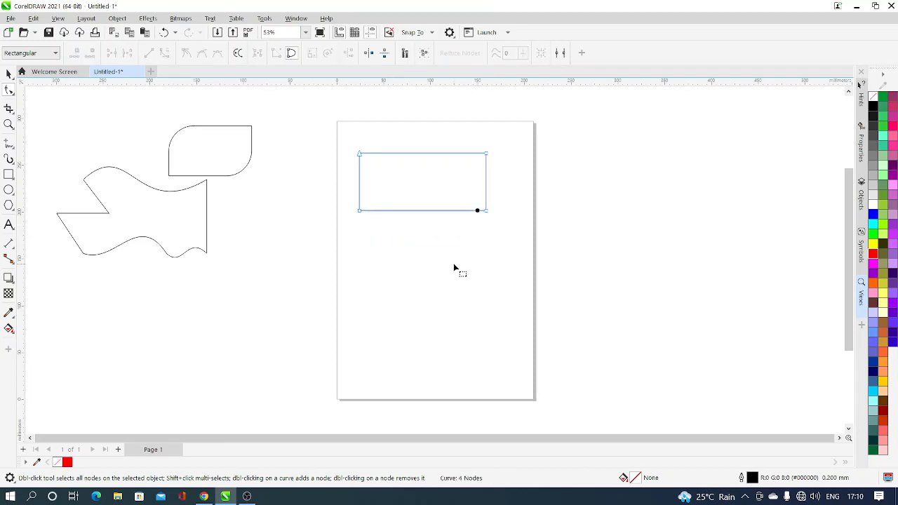
Step: Move the shortened rectangle off the page onto the other two shapes and deselect it
click(8, 74)
click(369, 294)
drag(420, 191, 148, 183)
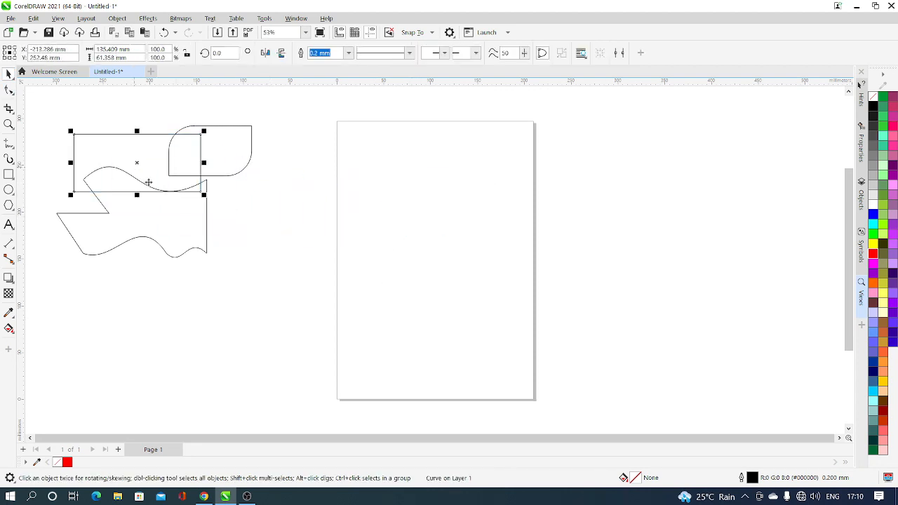
click(414, 296)
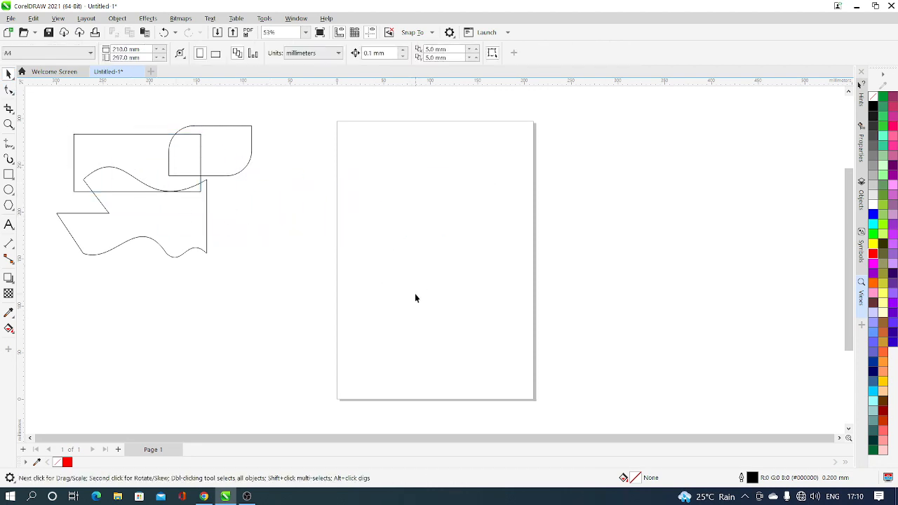
Step: Copy the house image file from the desktop and paste it onto the page in CorelDRAW
click(855, 9)
click(832, 8)
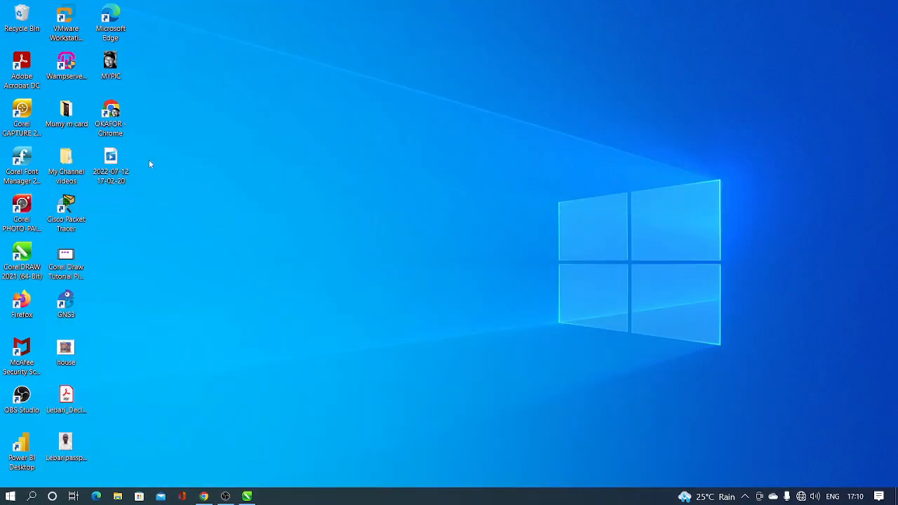
right_click(66, 358)
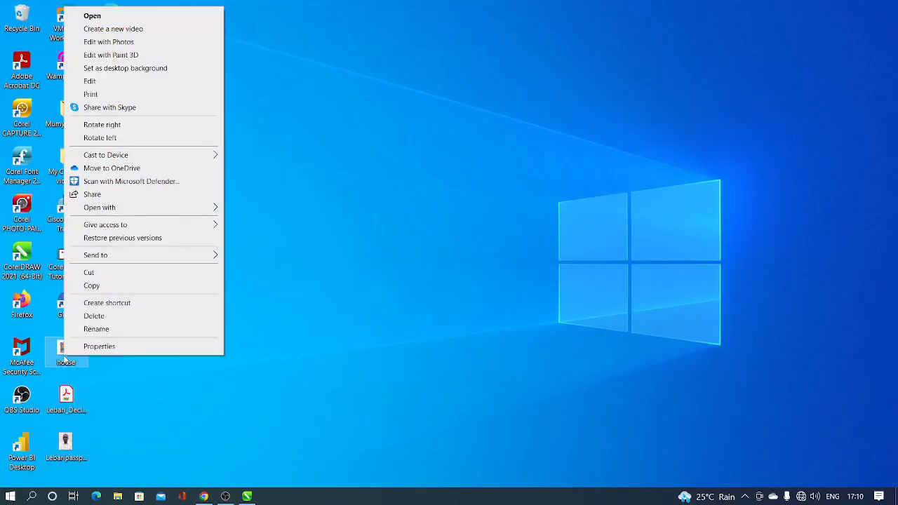
click(113, 285)
click(247, 496)
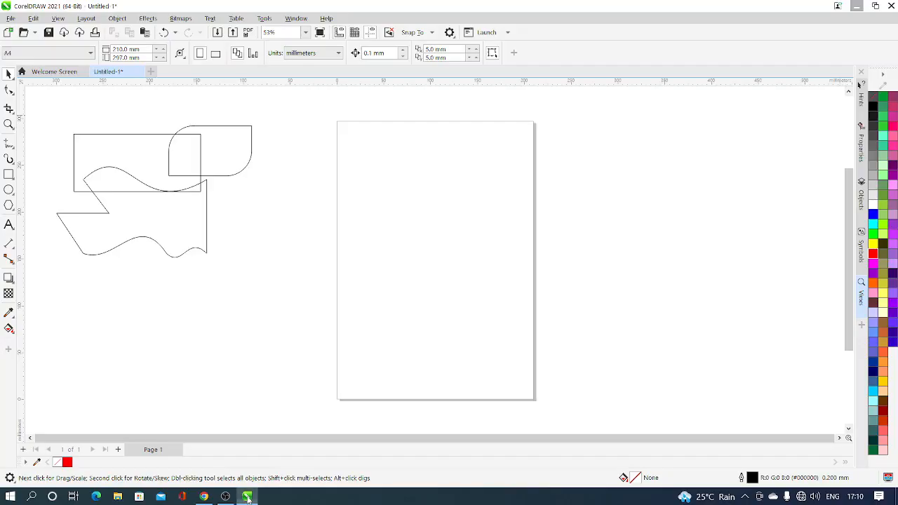
right_click(446, 191)
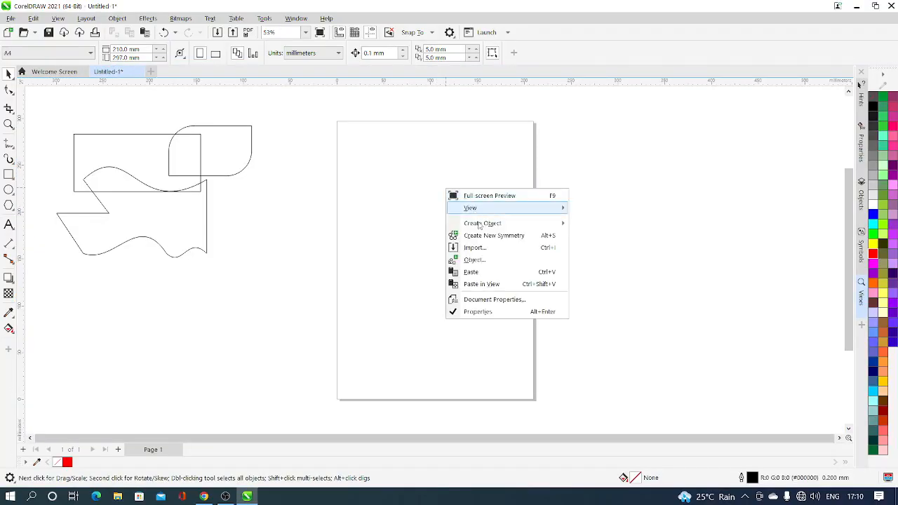
click(472, 272)
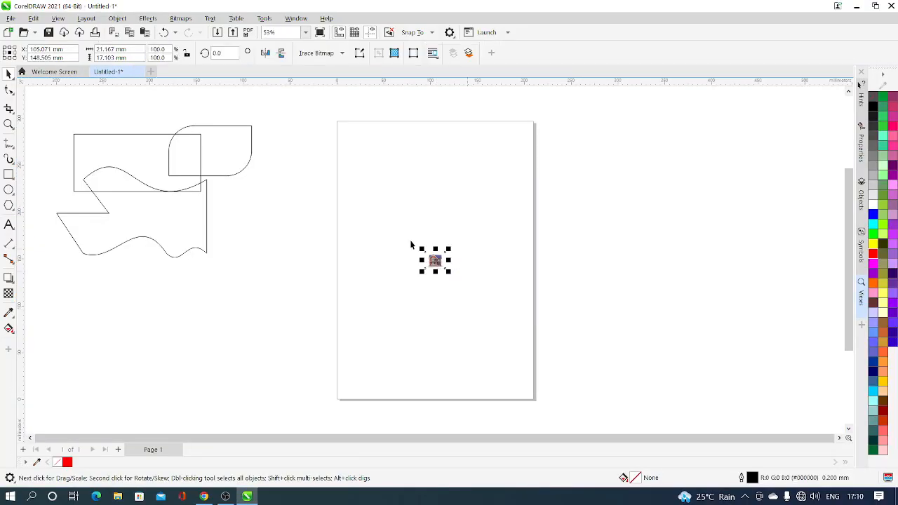
Step: Enlarge the house picture to about 190 by 153 mm and move it to the upper part of the page
drag(421, 251, 329, 141)
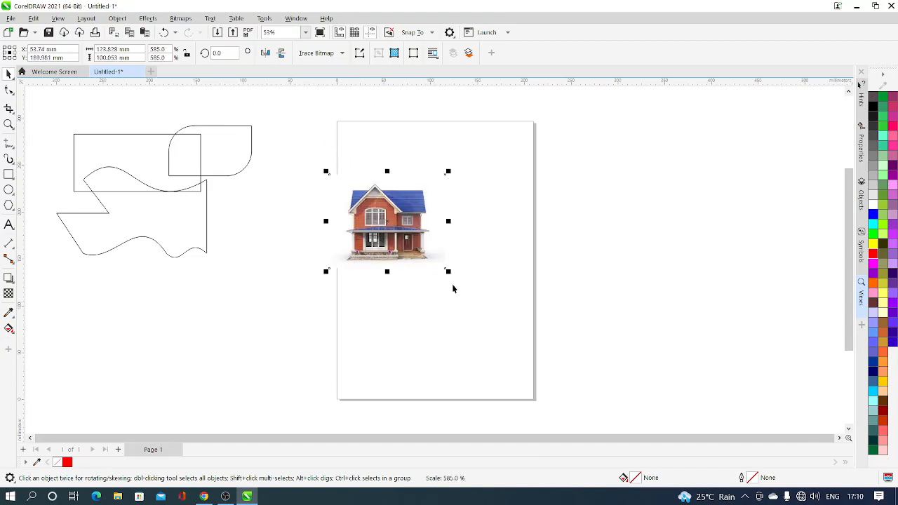
drag(449, 275, 514, 324)
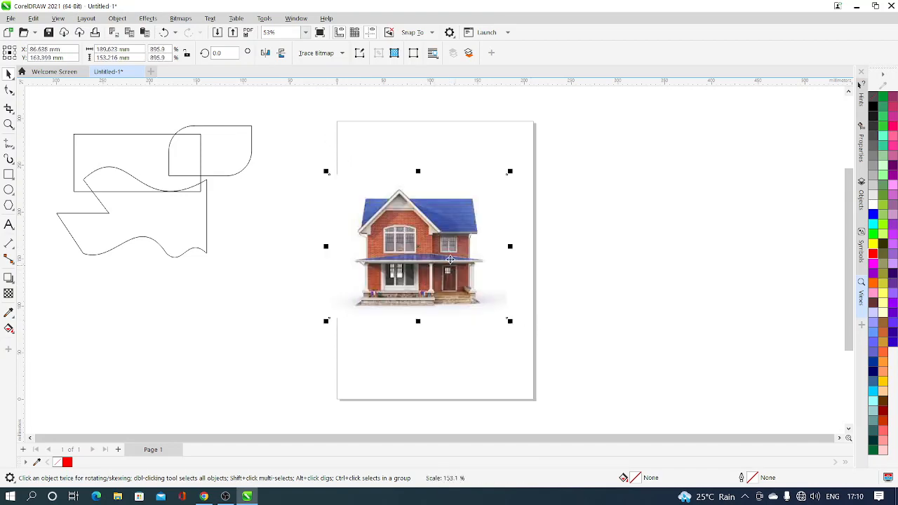
drag(446, 258, 470, 204)
click(435, 294)
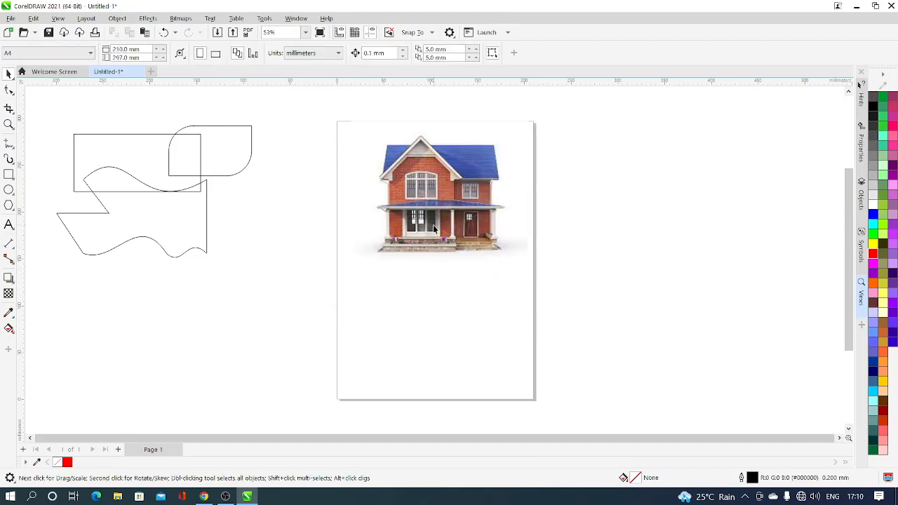
Step: Crop the base off the house picture by raising its two bottom nodes with the Shape tool
click(433, 224)
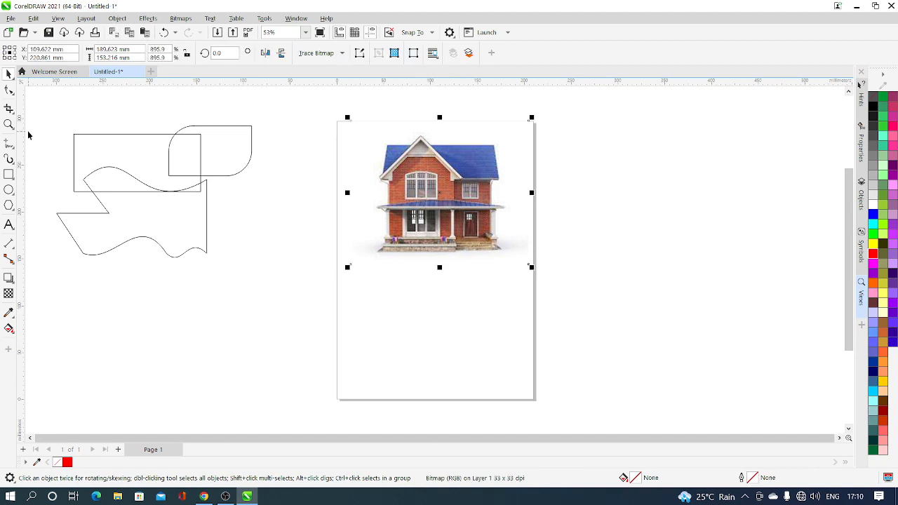
click(8, 90)
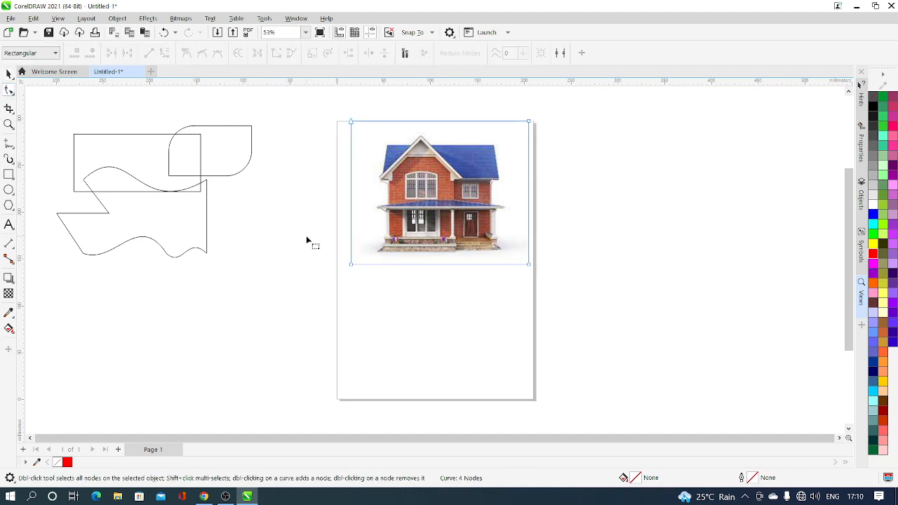
drag(334, 265, 509, 305)
drag(579, 322, 592, 326)
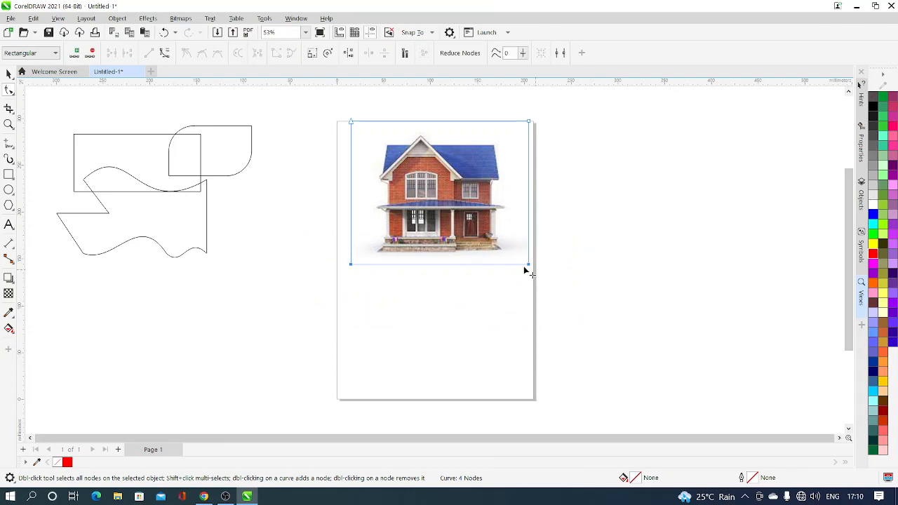
drag(518, 265, 519, 240)
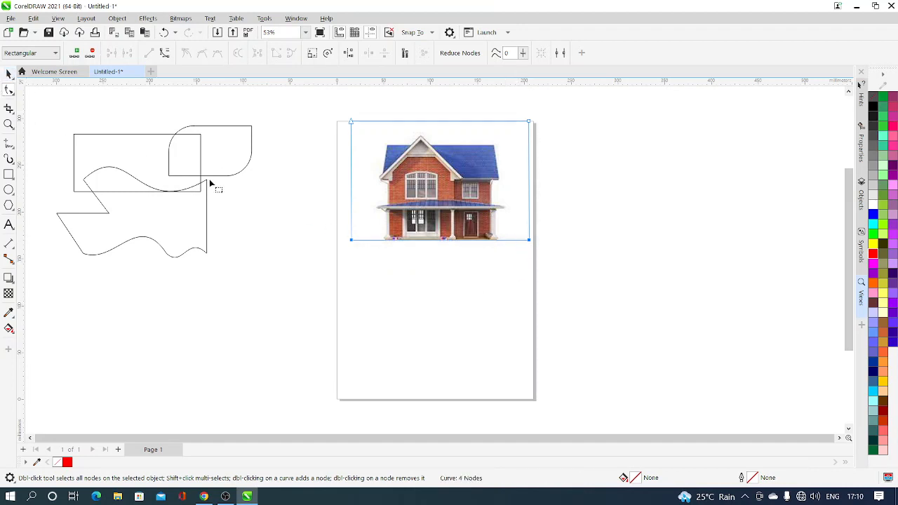
Step: Crop the house picture's bottom edge further, to about 118 mm high, and move the picture off the page to its right side
click(8, 74)
click(8, 90)
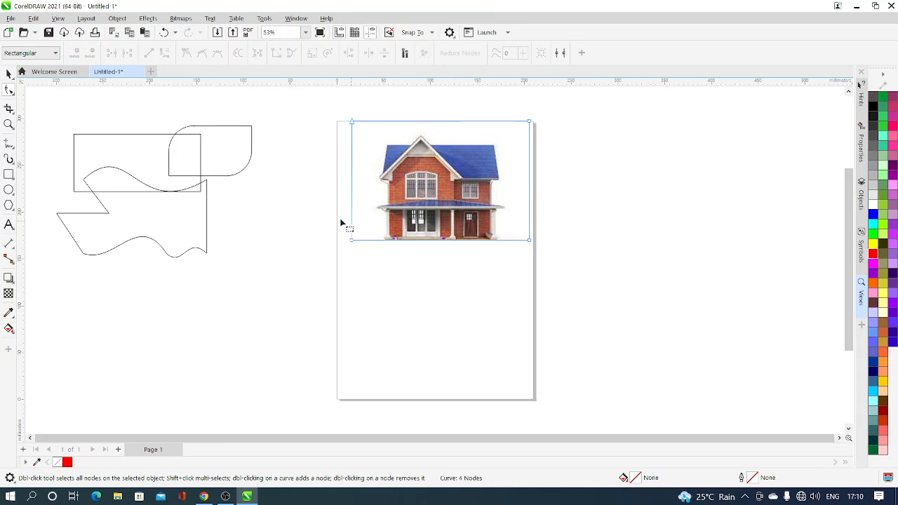
drag(393, 219, 529, 230)
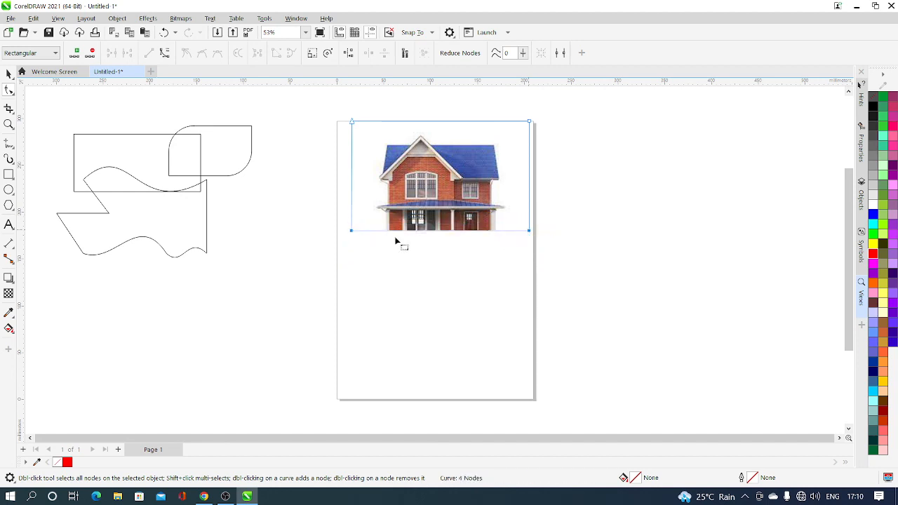
click(9, 74)
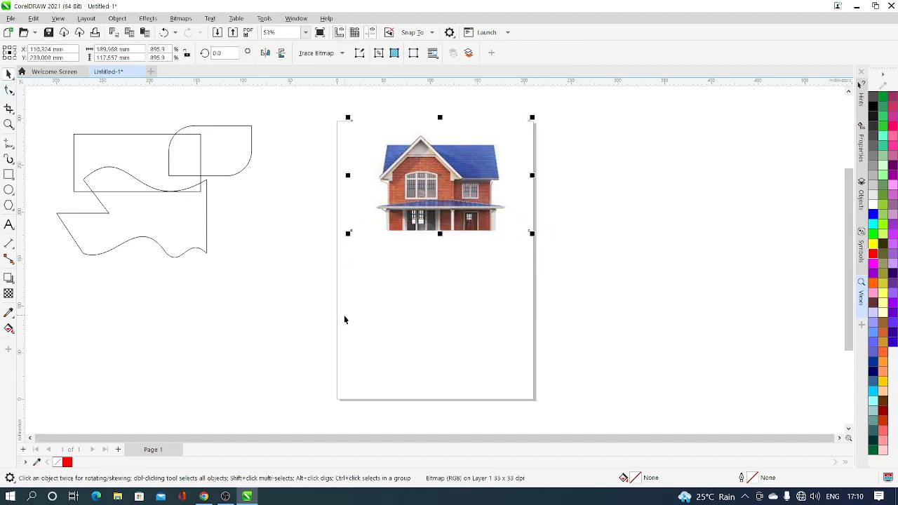
drag(438, 191, 724, 205)
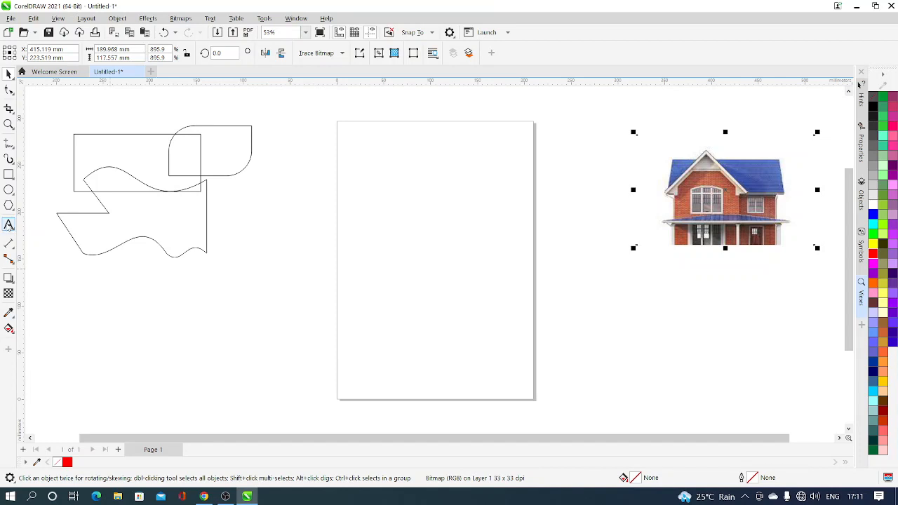
Step: Add artistic text with a four-letter first name in capitals on the page and set its size to 150 pt
click(9, 224)
click(357, 205)
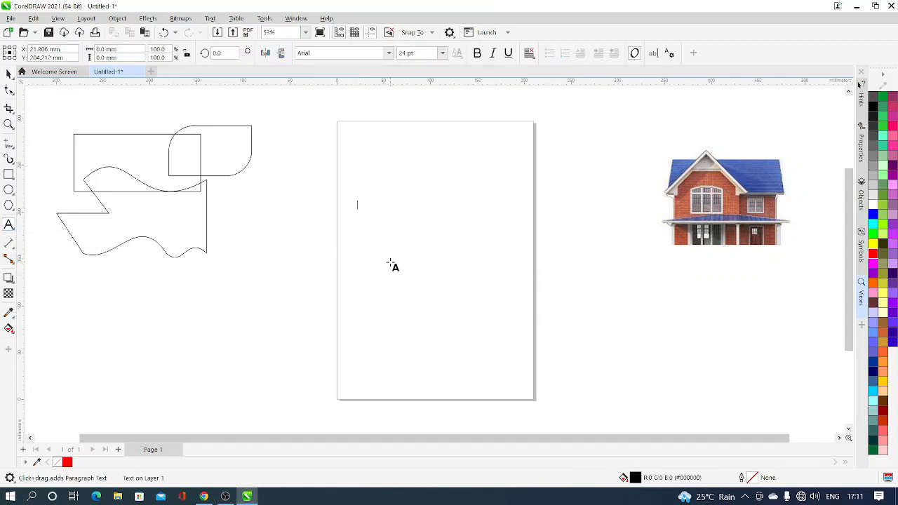
text(jo)
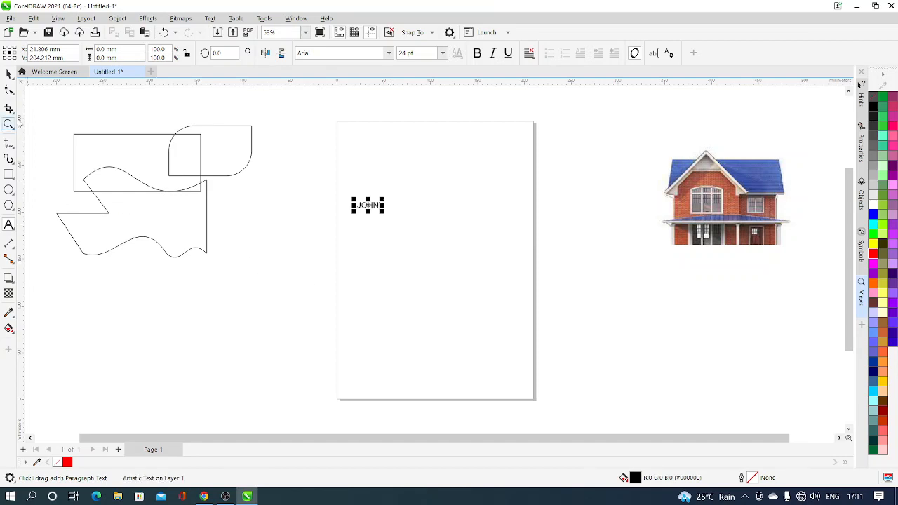
click(9, 73)
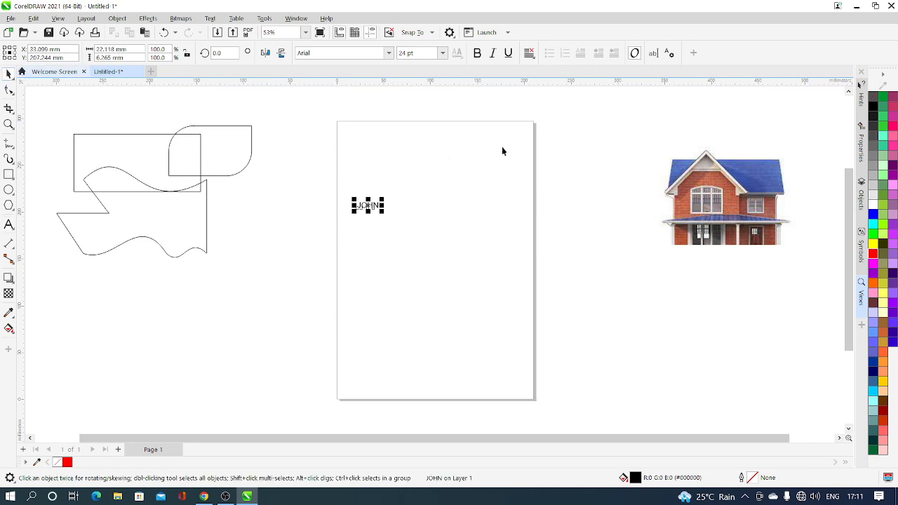
click(443, 53)
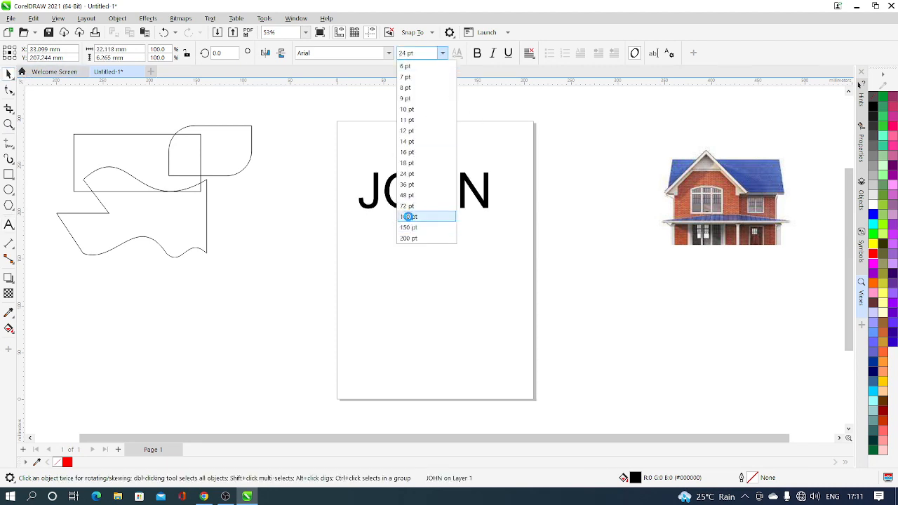
click(407, 227)
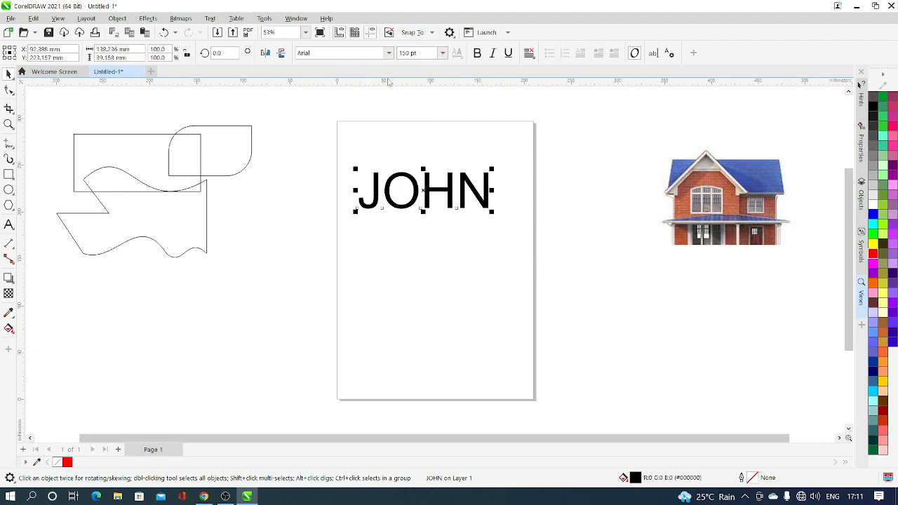
Step: Change the text's font to Bauhaus 93 and deselect it
click(388, 53)
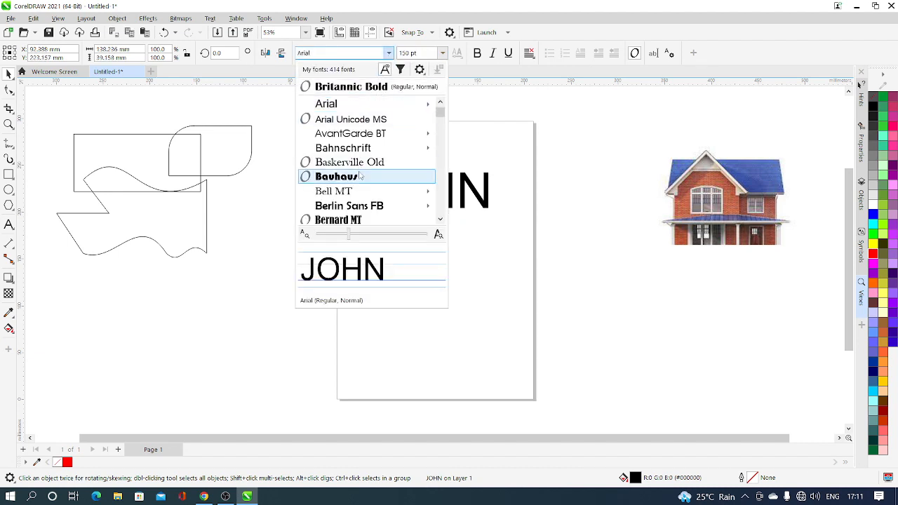
scroll(351, 176, down, 2)
scroll(354, 168, up, 2)
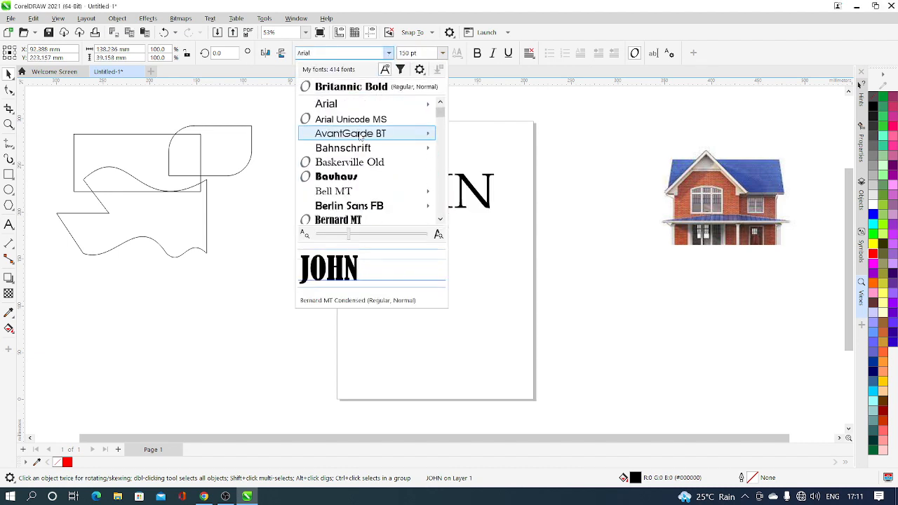
click(359, 178)
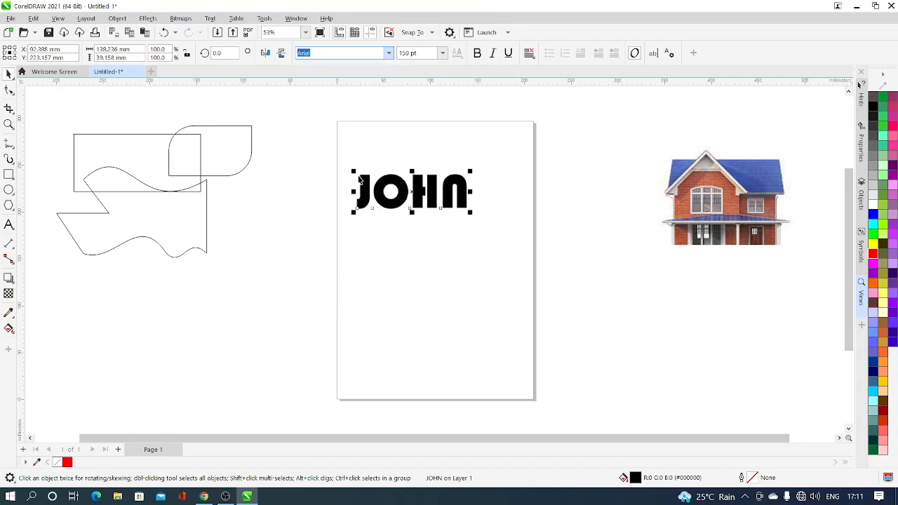
click(461, 247)
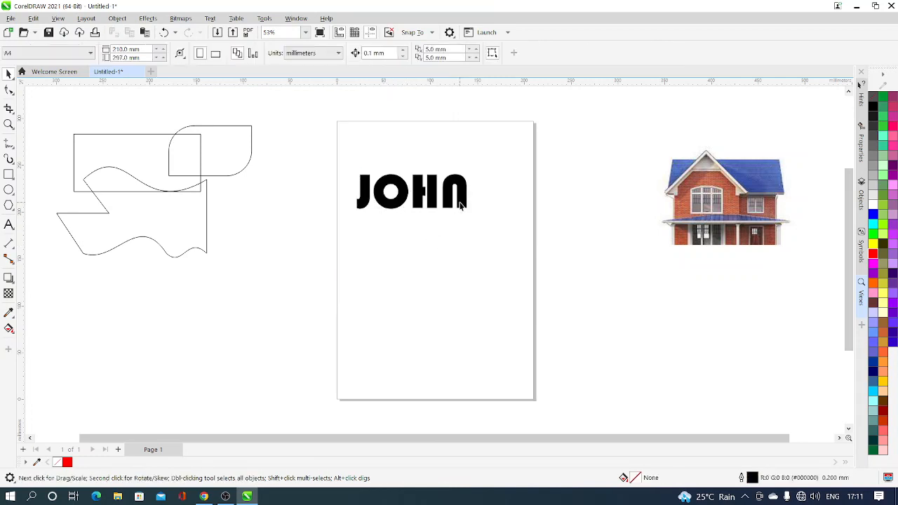
Step: Shift the whole text object slightly up and to the right on the page
click(460, 200)
mouse_move(427, 201)
mouse_down()
mouse_move(437, 257)
mouse_move(433, 197)
mouse_up()
click(429, 239)
click(431, 196)
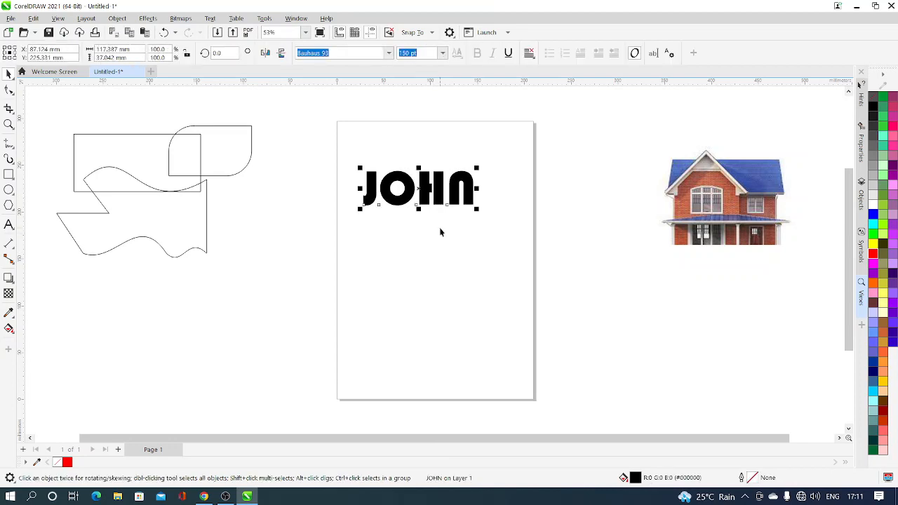
Step: Break the artistic text apart into individual letters
click(437, 257)
click(439, 201)
click(112, 19)
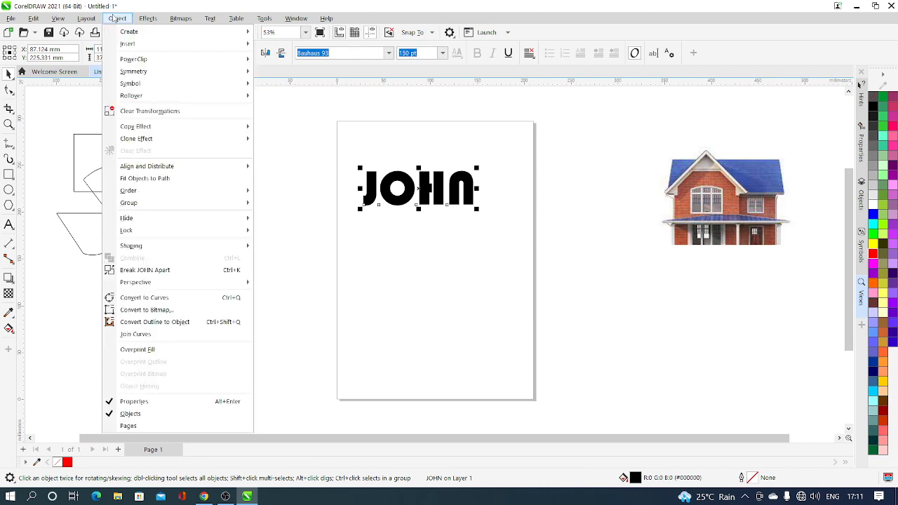
click(173, 273)
Step: Try moving the last letter away from the rest of the word and undo the move
click(468, 202)
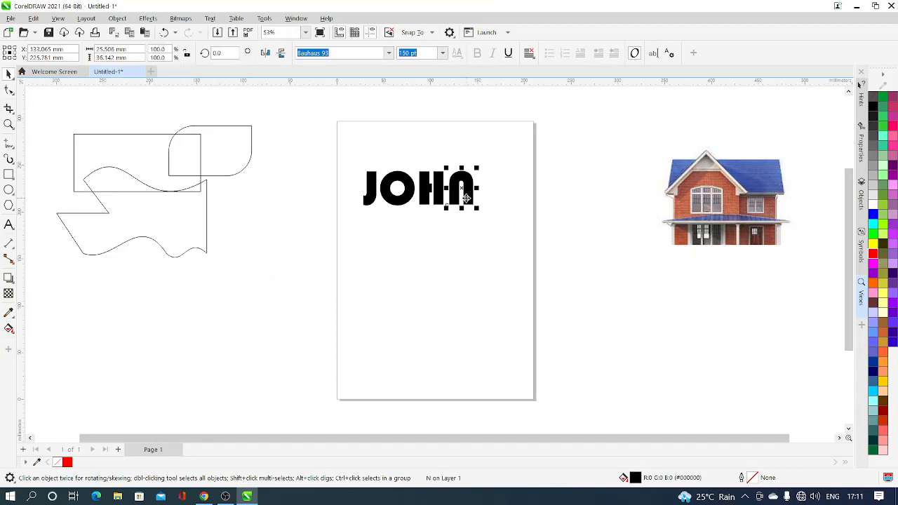
click(431, 205)
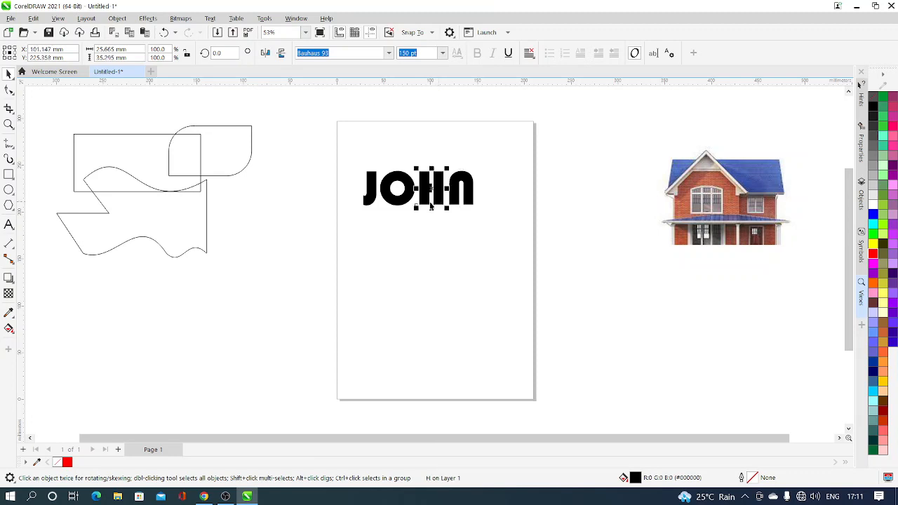
drag(470, 199, 503, 204)
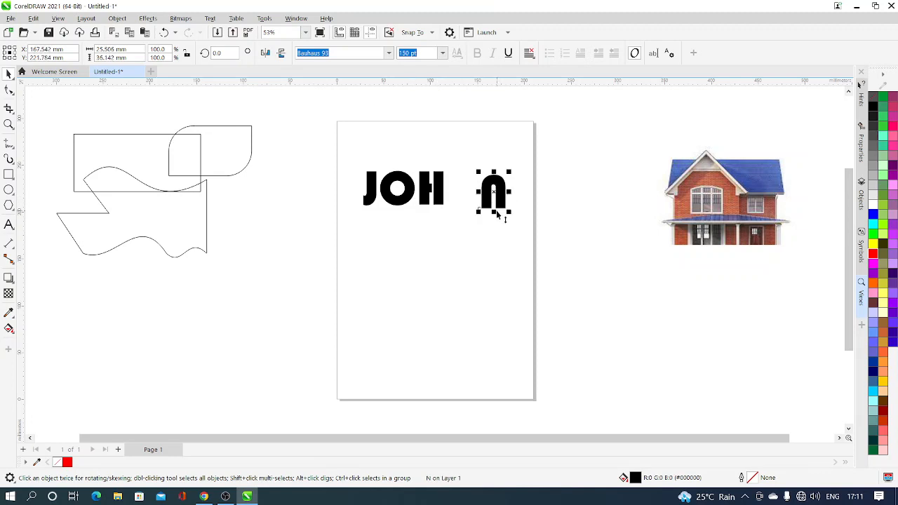
key(ctrl+z)
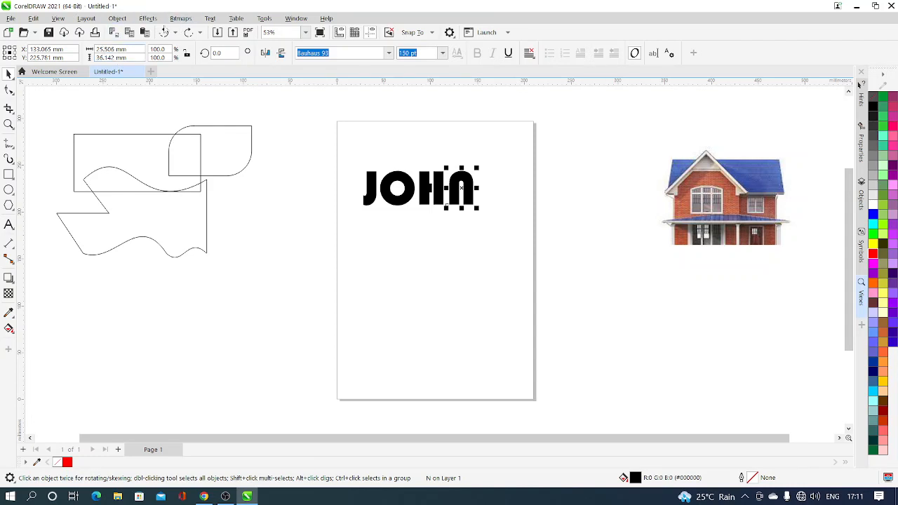
Step: Convert the last letter to curves and pull its outer bottom corner and an upper inner node outward with the Shape tool
click(149, 19)
mouse_move(122, 23)
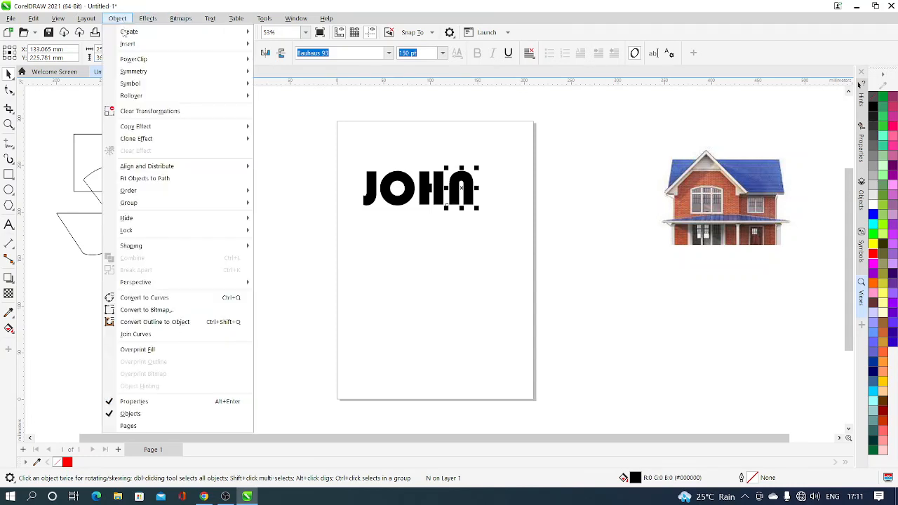
click(145, 298)
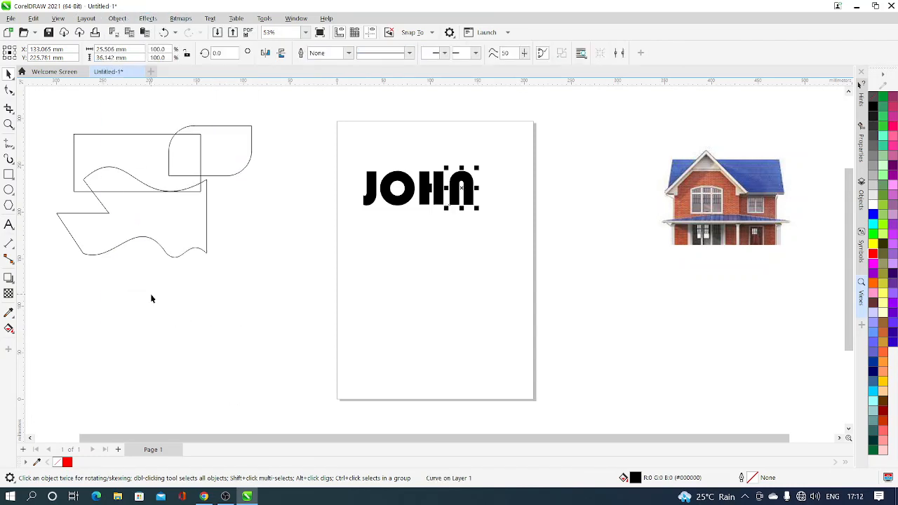
click(9, 91)
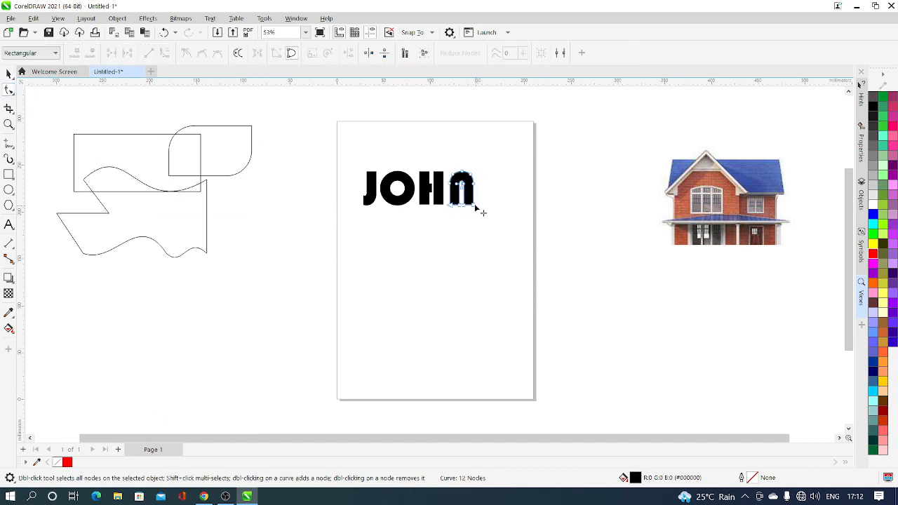
drag(473, 206, 492, 220)
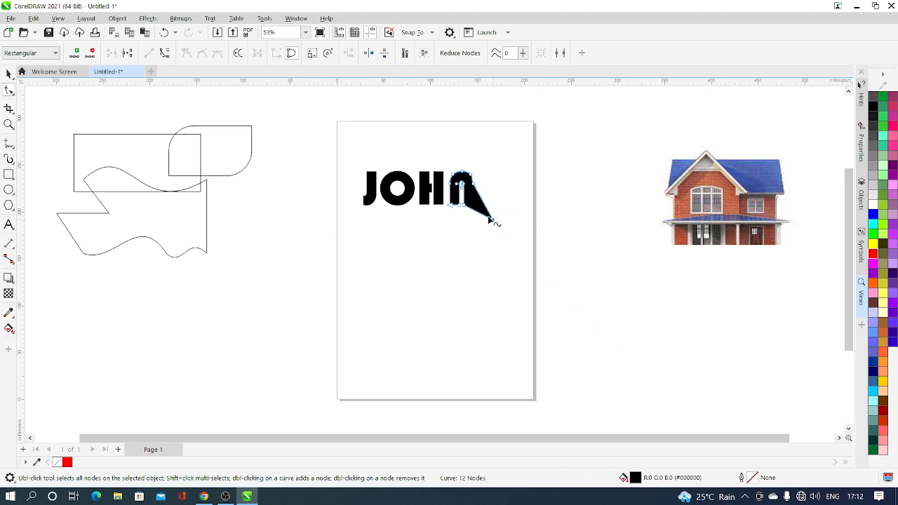
drag(461, 183, 448, 157)
click(8, 74)
Step: Convert the first letter to curves and stretch its bottom nodes into two pointed legs with the Shape tool
click(374, 201)
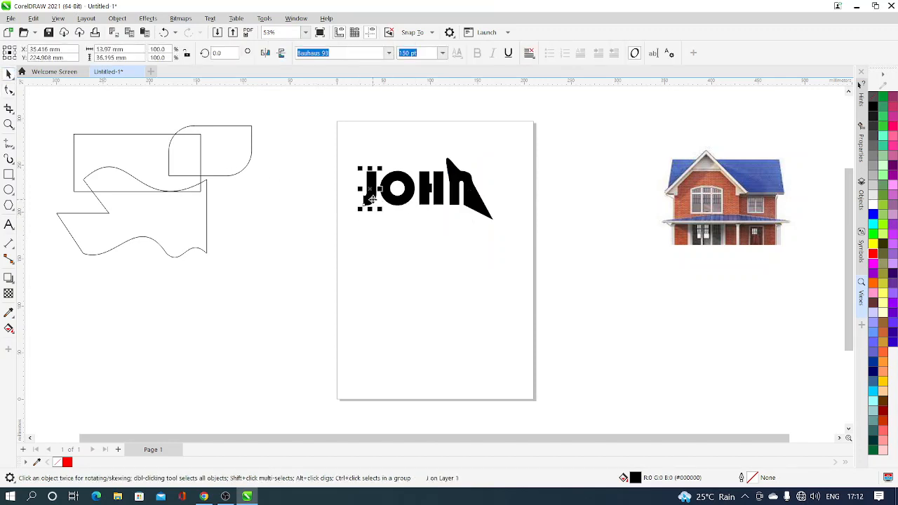
click(144, 18)
mouse_move(117, 18)
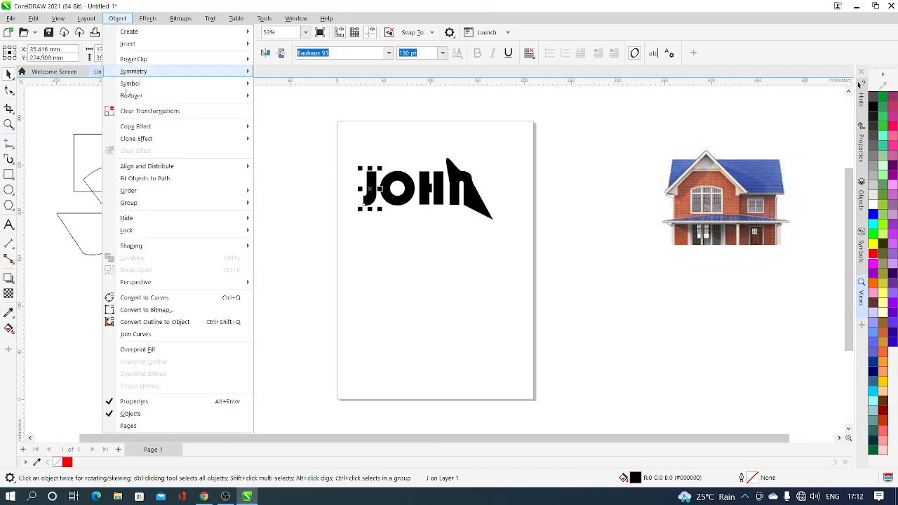
click(168, 299)
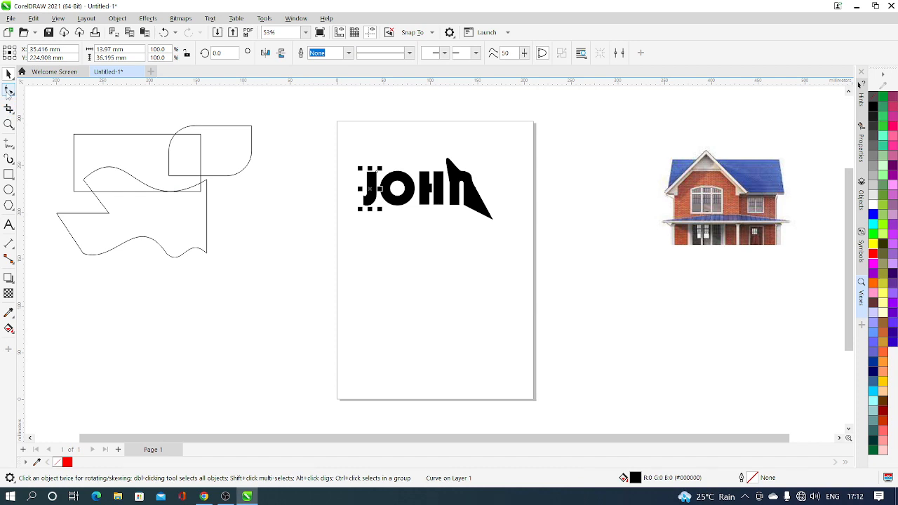
click(9, 91)
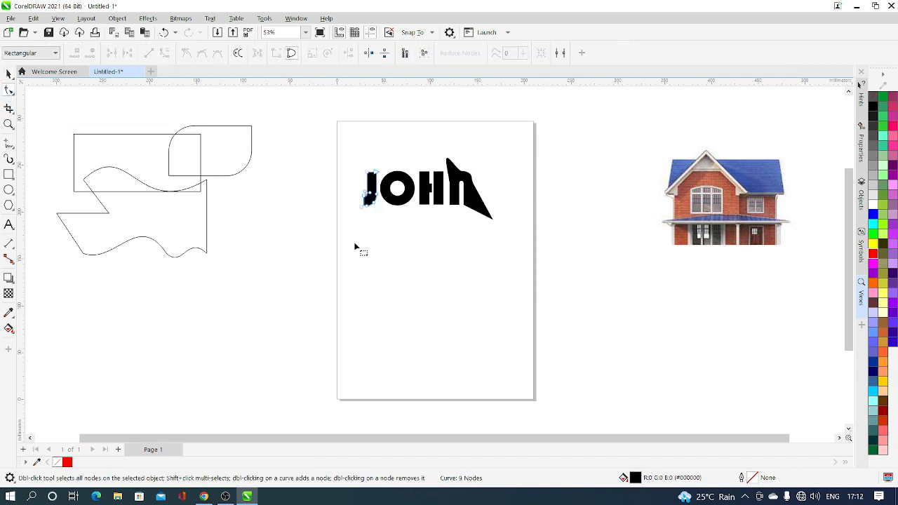
drag(363, 206, 393, 222)
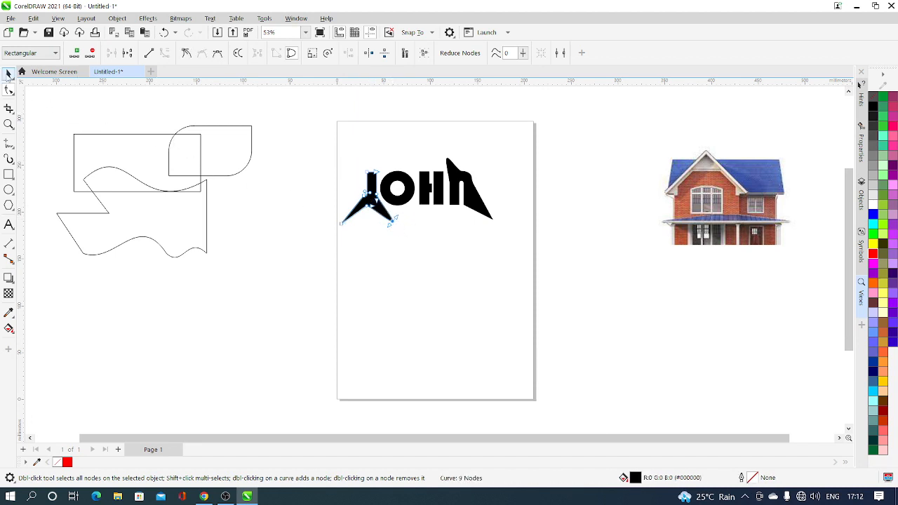
Step: Combine all four letters into one curve object and move it off the page, below the three outline shapes
click(8, 73)
drag(299, 118, 543, 264)
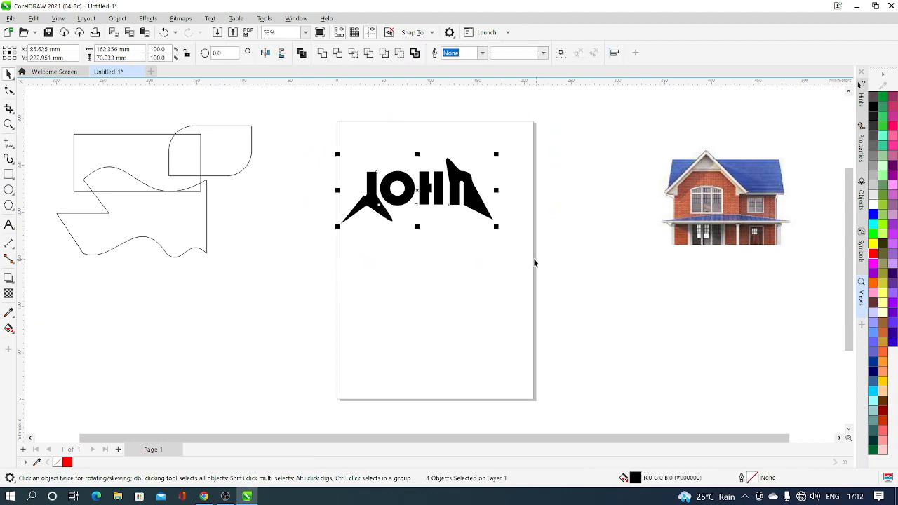
click(301, 54)
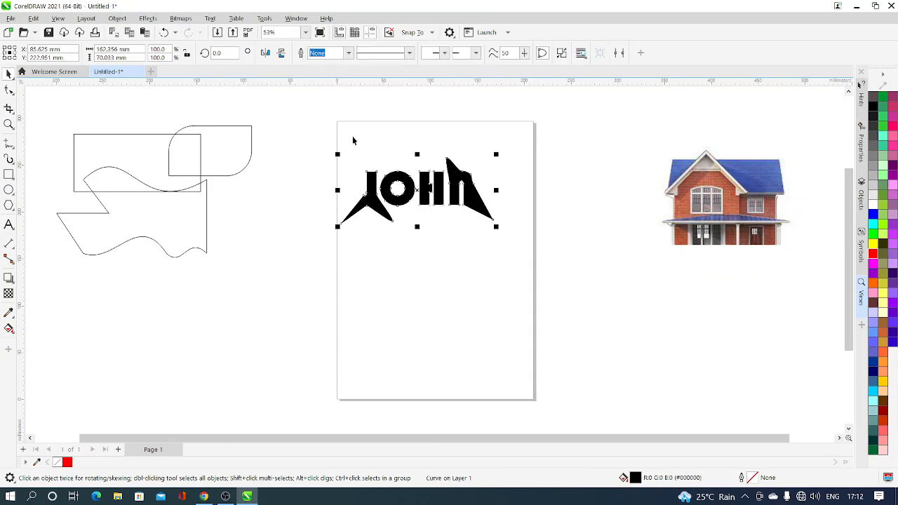
click(431, 270)
click(426, 202)
drag(427, 202, 208, 282)
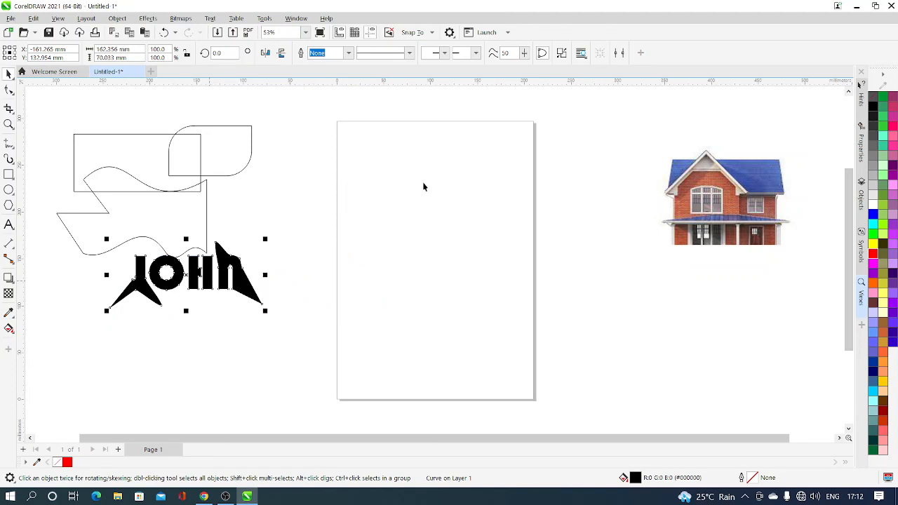
Step: Move the cropped house picture back onto the upper part of the page and scale it to about 134 by 83 mm
click(741, 191)
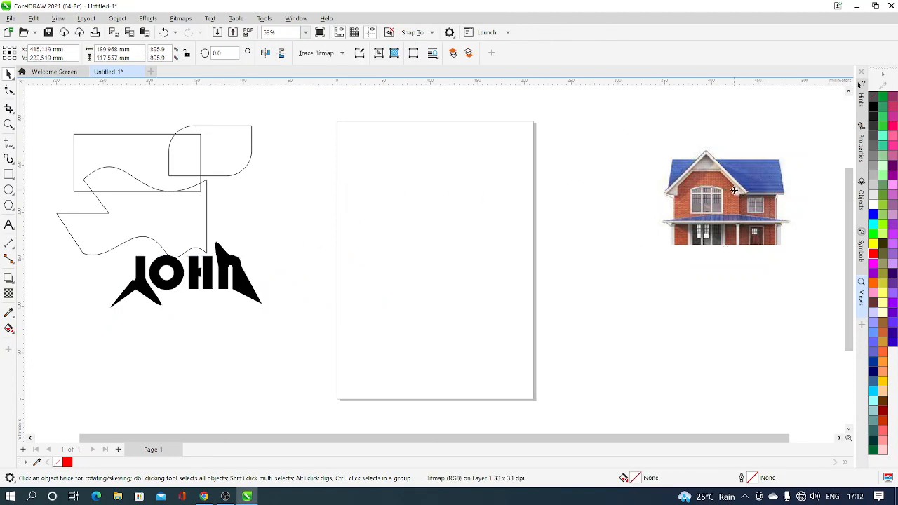
drag(740, 191, 444, 184)
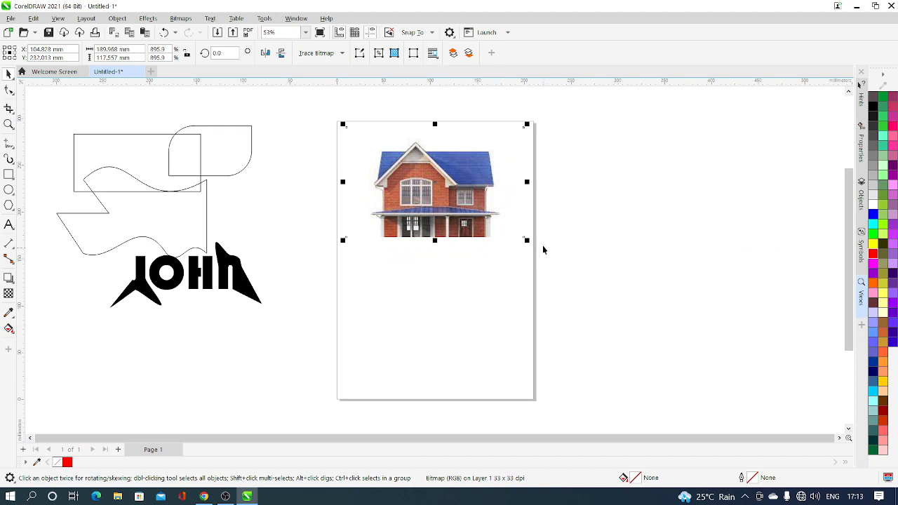
drag(519, 233, 487, 210)
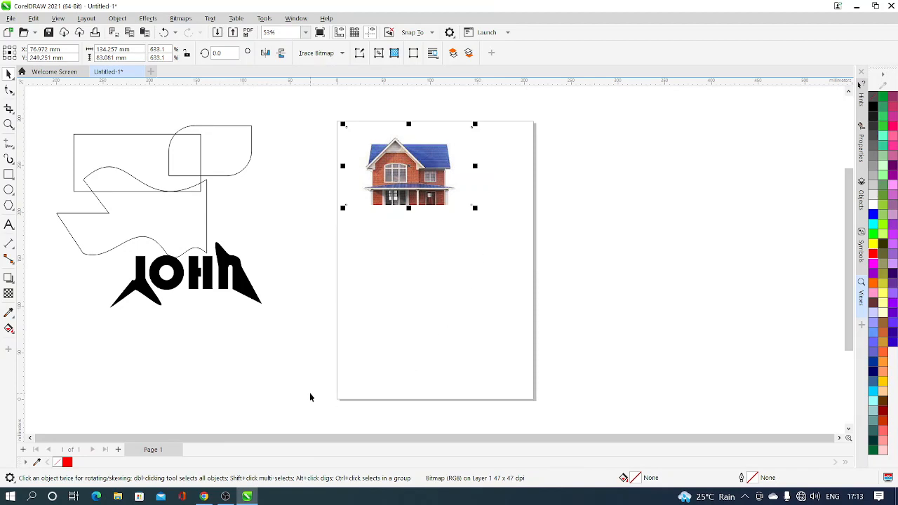
click(226, 497)
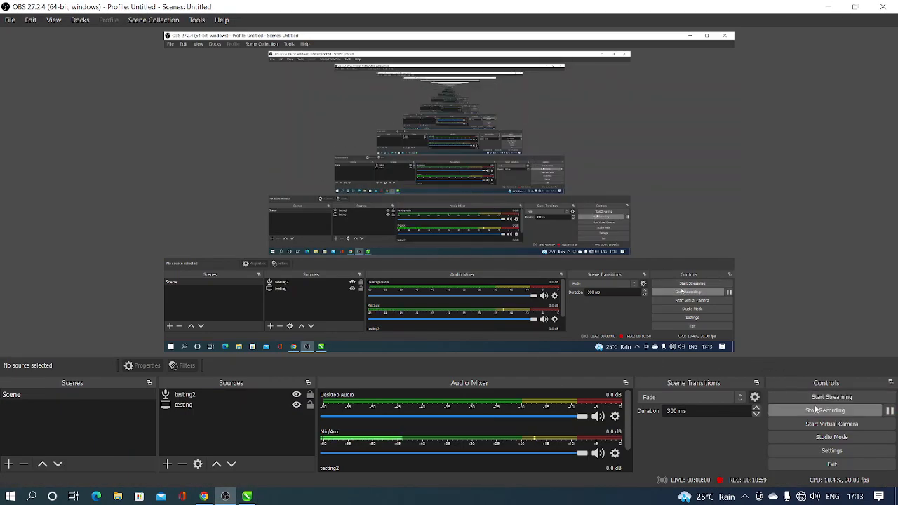